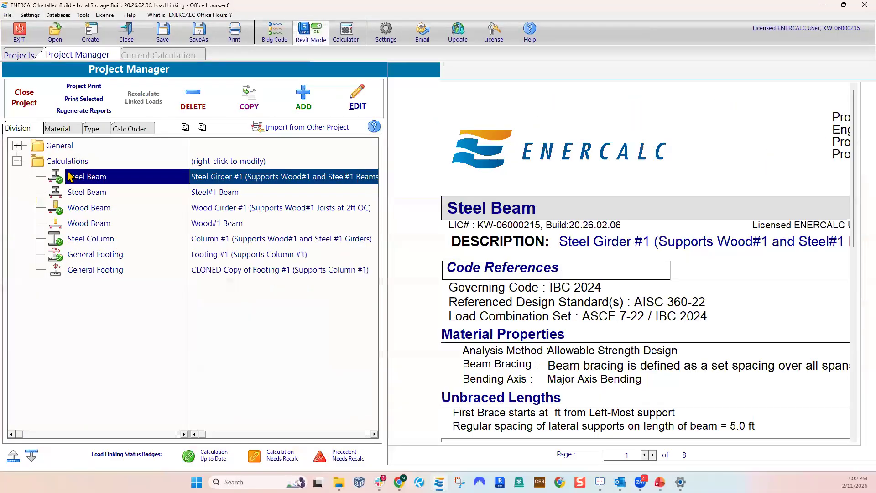
Group the project's calculations by material and list the calculations under Steel and Wood
{"action": "left_click", "coordinate": [63, 133]}
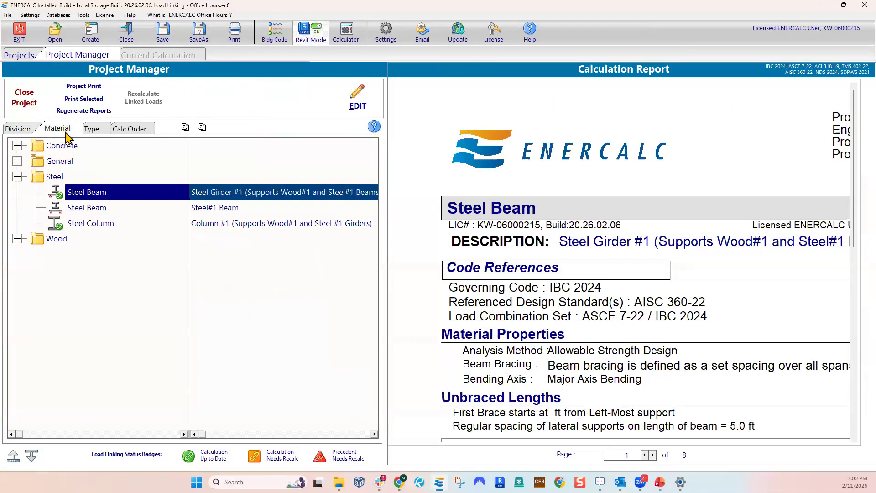
{"action": "left_click", "coordinate": [66, 179]}
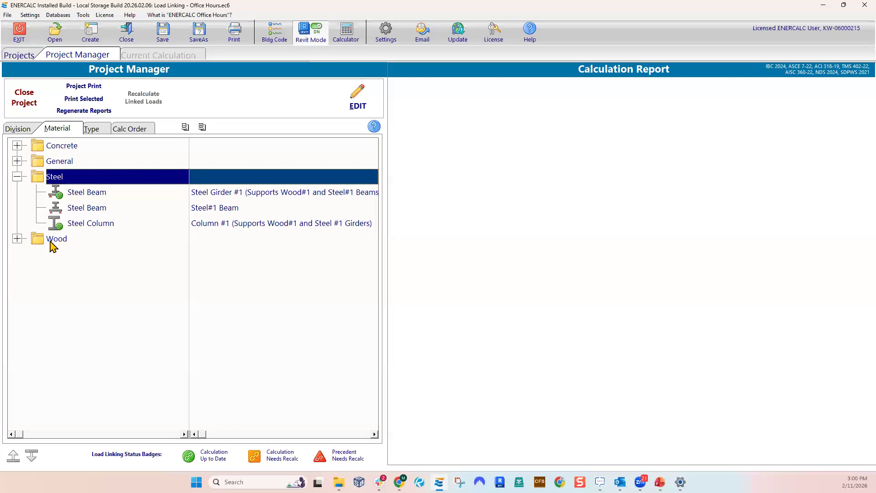
{"action": "left_click", "coordinate": [17, 238]}
{"action": "left_click", "coordinate": [16, 195]}
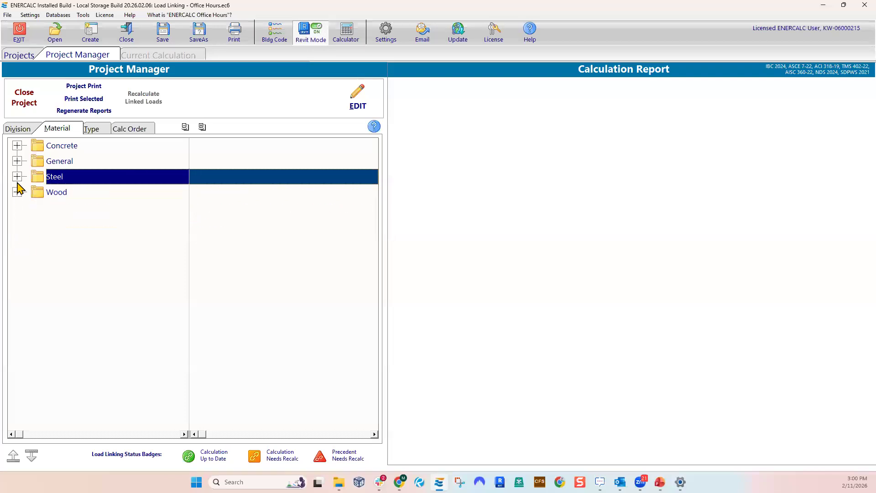
{"action": "left_click", "coordinate": [16, 192]}
{"action": "left_click", "coordinate": [17, 176]}
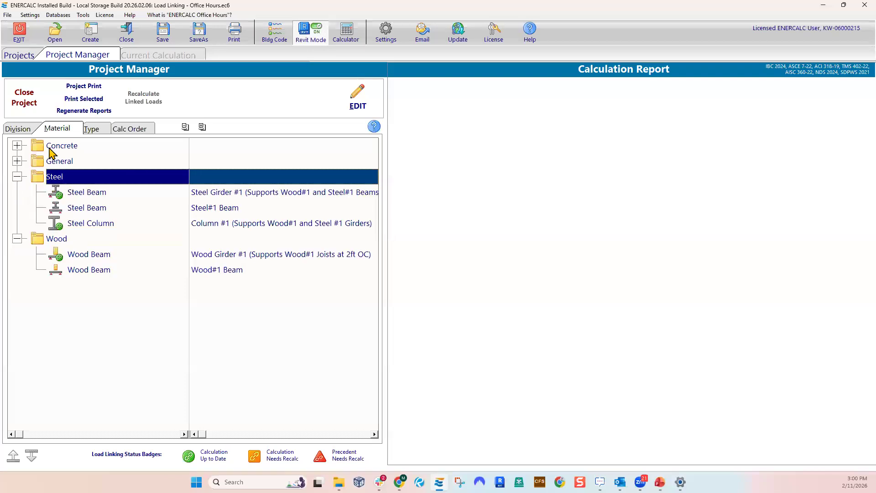
Review the calculations grouped by type with every type expanded, and then in calculation order
{"action": "left_click", "coordinate": [97, 133]}
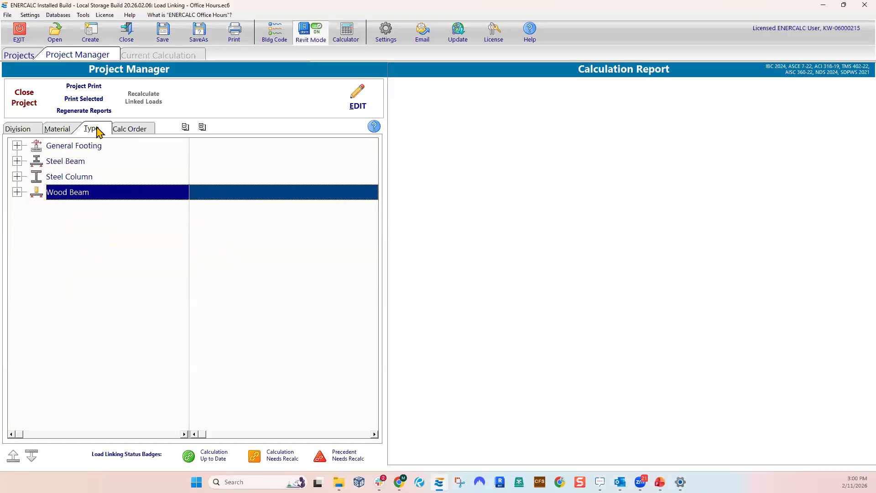
{"action": "left_click", "coordinate": [16, 161]}
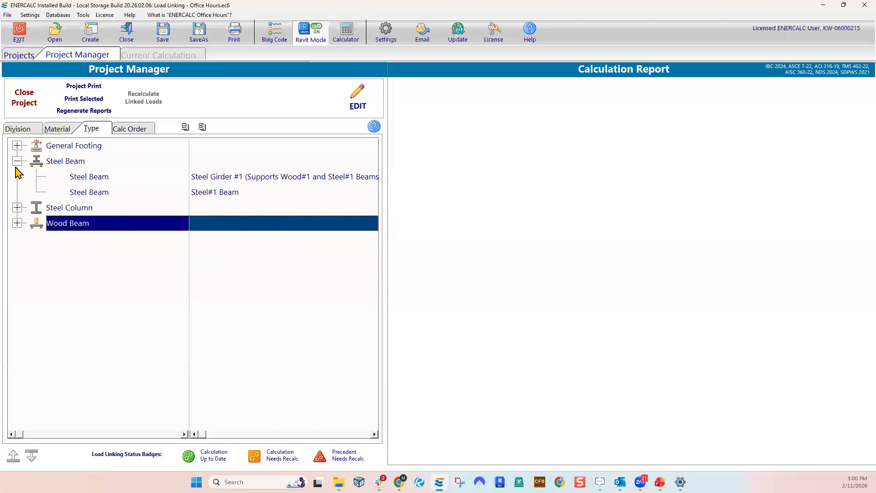
{"action": "left_click", "coordinate": [16, 207]}
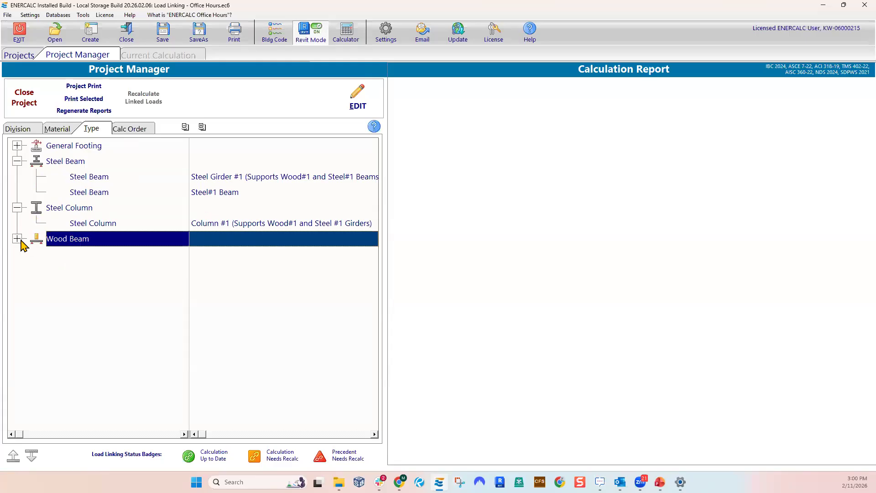
{"action": "left_click", "coordinate": [18, 238]}
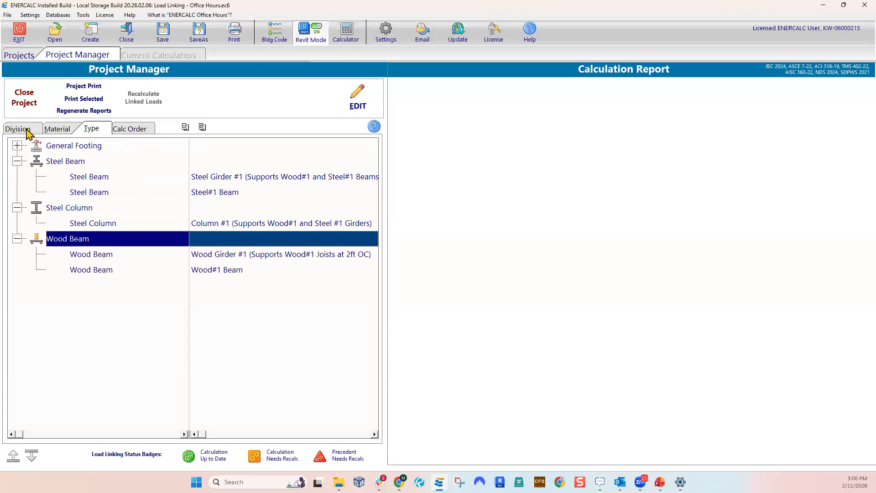
{"action": "left_click", "coordinate": [17, 146]}
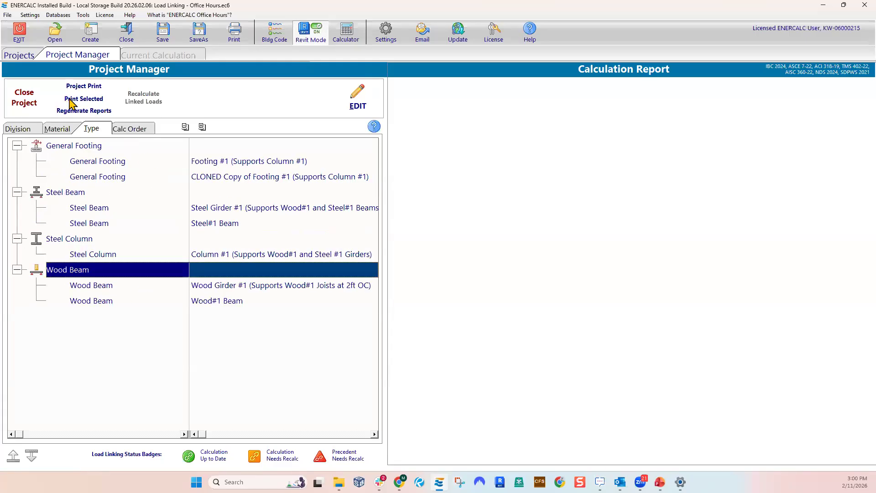
{"action": "left_click", "coordinate": [129, 131]}
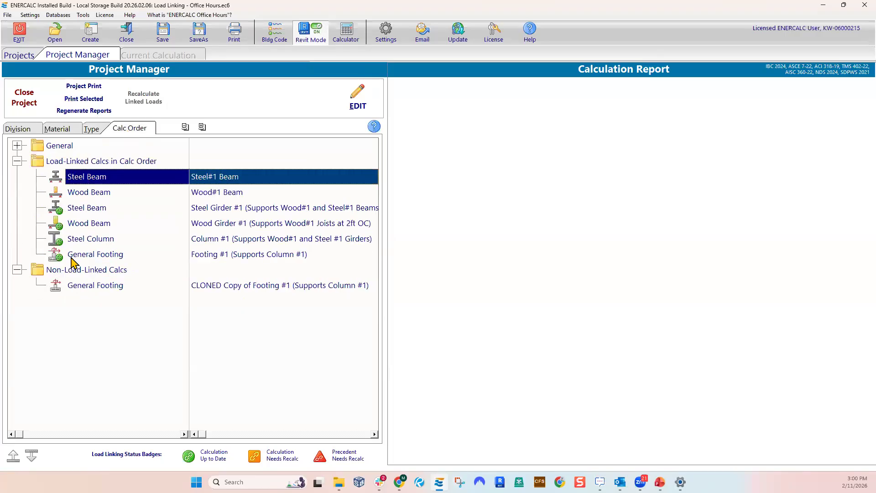
Return to the division grouping and add a new division named DIV 2
{"action": "left_click", "coordinate": [26, 131]}
{"action": "right_click", "coordinate": [83, 166]}
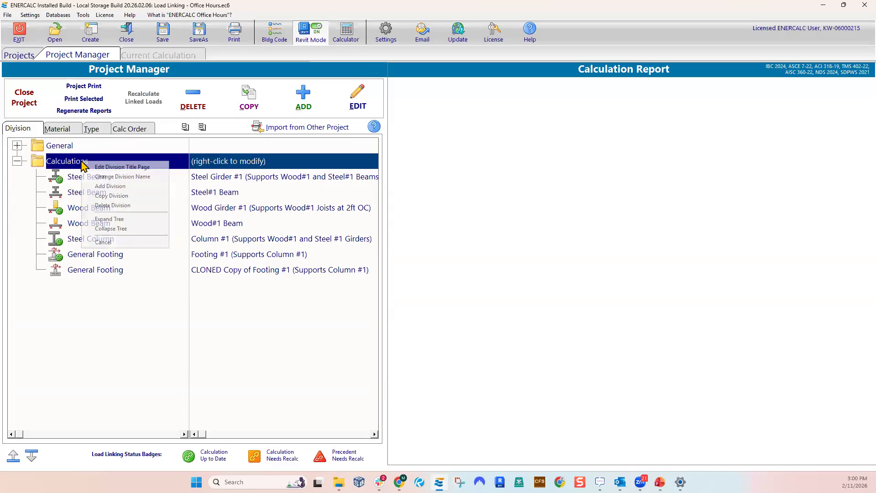
{"action": "left_click", "coordinate": [155, 203]}
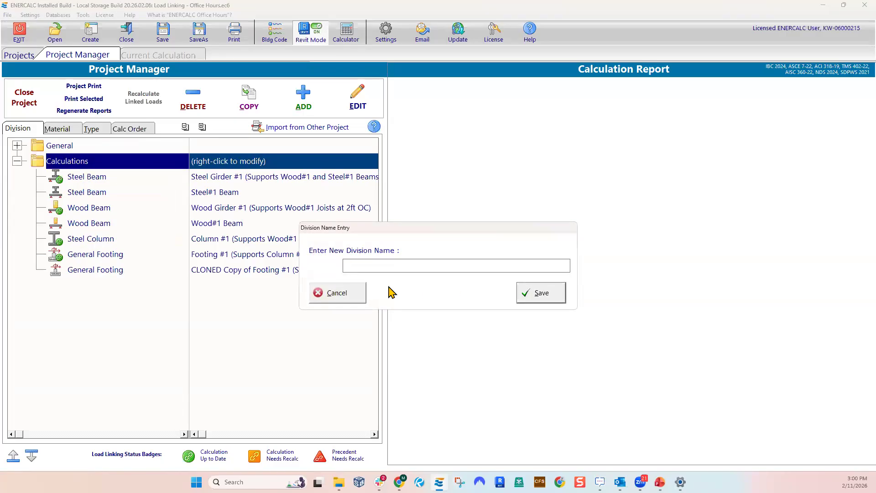
{"action": "type", "text": "DIV 2"}
{"action": "left_click", "coordinate": [534, 296]}
Check how the calculations are organised by type and by material with the new division in the project
{"action": "left_click", "coordinate": [17, 176]}
{"action": "left_click", "coordinate": [17, 161]}
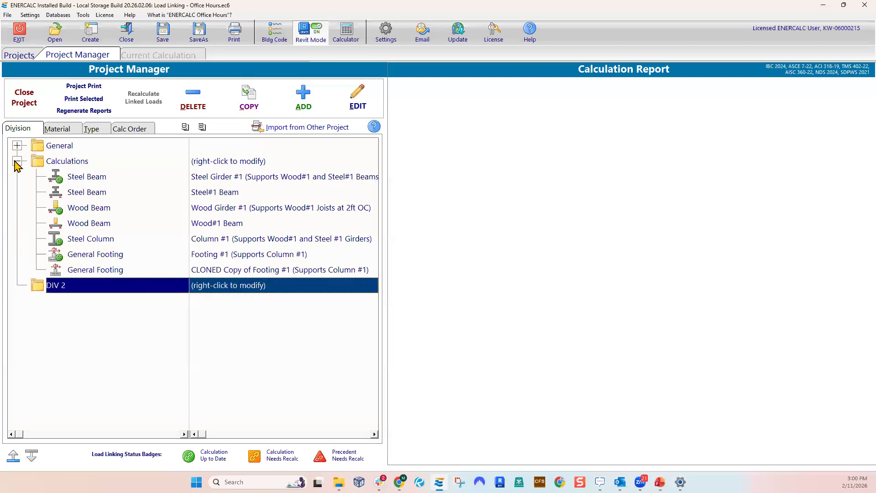
{"action": "left_click", "coordinate": [62, 131]}
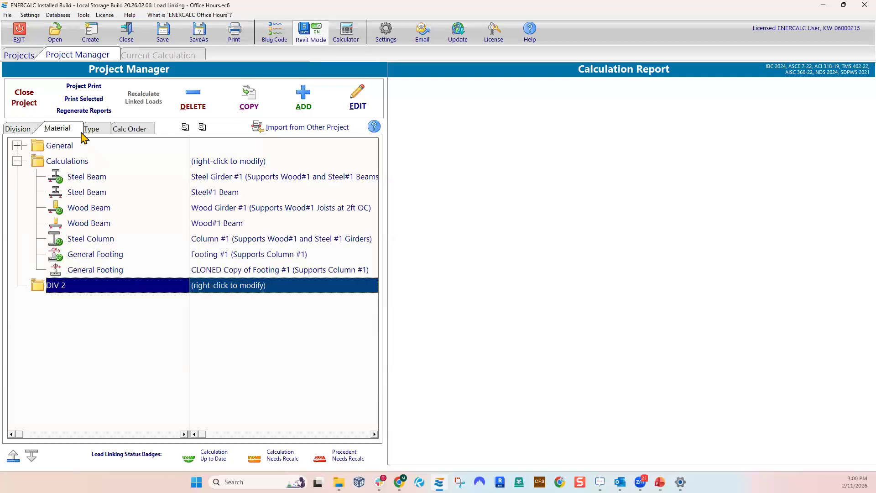
{"action": "left_click", "coordinate": [91, 131]}
{"action": "left_click", "coordinate": [61, 131]}
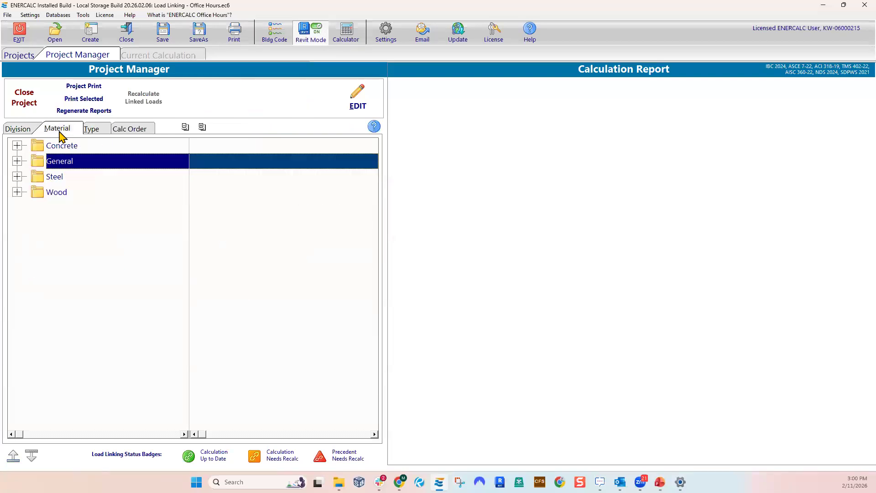
{"action": "left_click", "coordinate": [17, 176]}
Move the cloned copy of the Footing #1 calculation from the Calculations division into DIV 2
{"action": "left_click", "coordinate": [18, 129]}
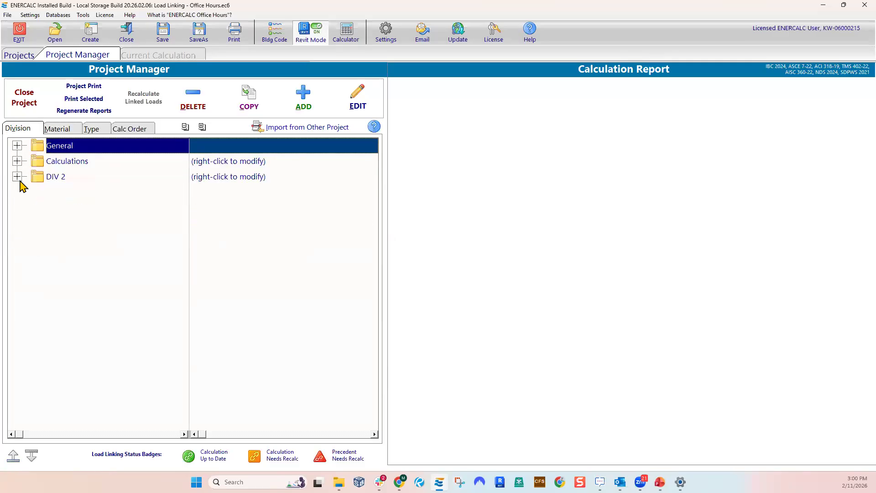
{"action": "left_click", "coordinate": [17, 161]}
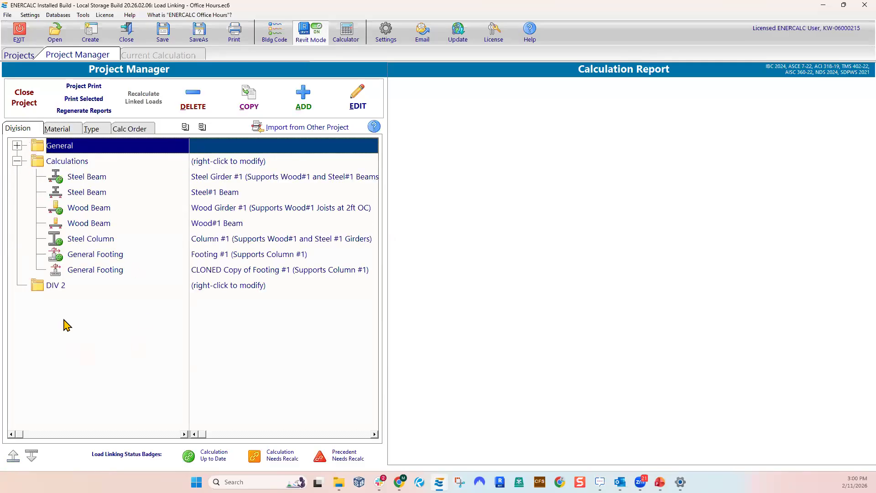
{"action": "mouse_move", "coordinate": [87, 288]}
{"action": "left_mouse_down"}
{"action": "mouse_move", "coordinate": [78, 287]}
{"action": "mouse_move", "coordinate": [80, 313]}
{"action": "mouse_move", "coordinate": [59, 292]}
{"action": "left_mouse_up"}
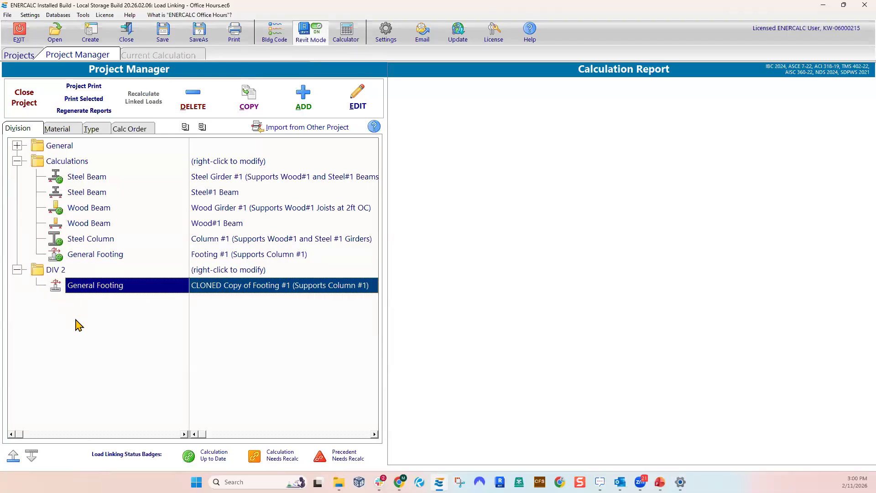
Examine the load-linked and non-load-linked calculations in calculation order, including the cloned footing's report
{"action": "left_click", "coordinate": [130, 132]}
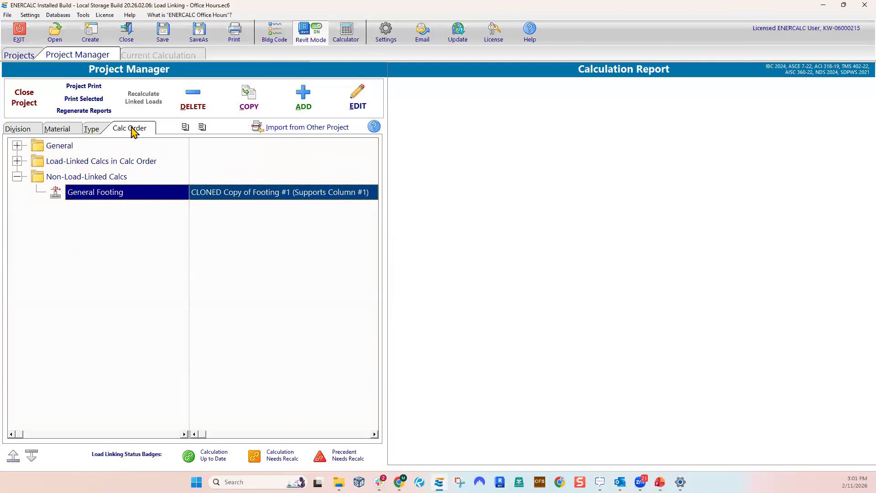
{"action": "left_click", "coordinate": [17, 161]}
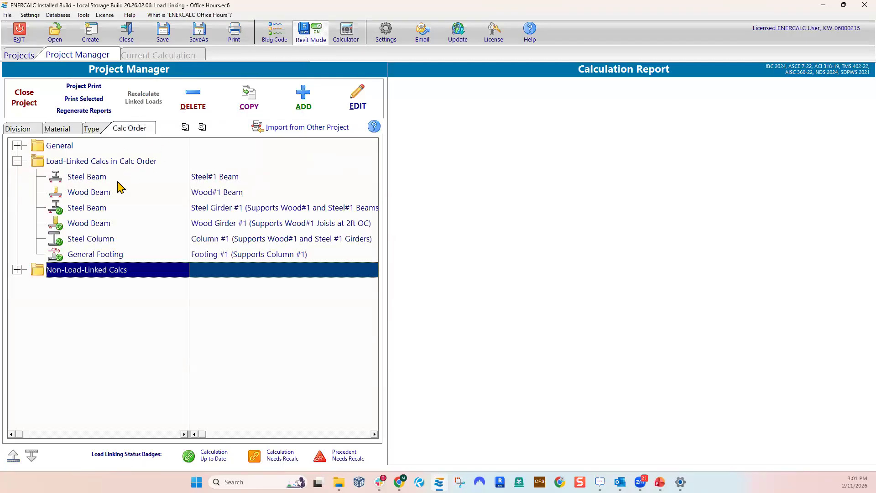
{"action": "left_click", "coordinate": [105, 164]}
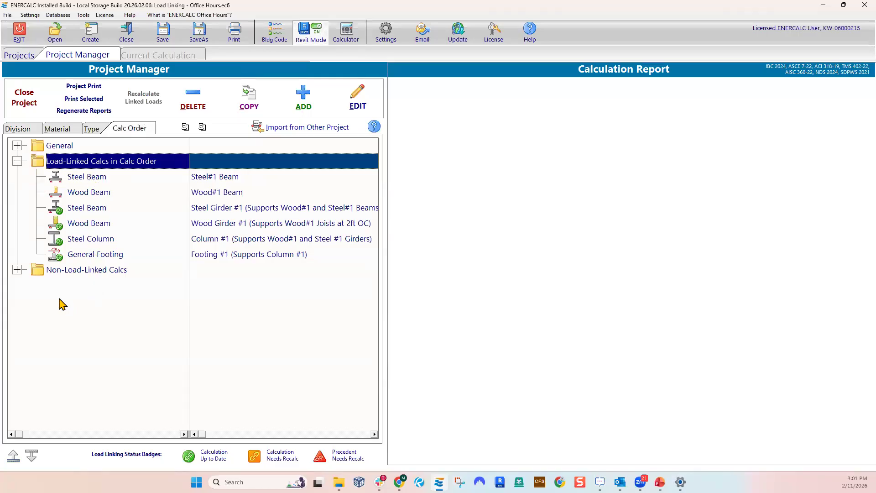
{"action": "left_click", "coordinate": [17, 270]}
{"action": "left_click", "coordinate": [93, 287]}
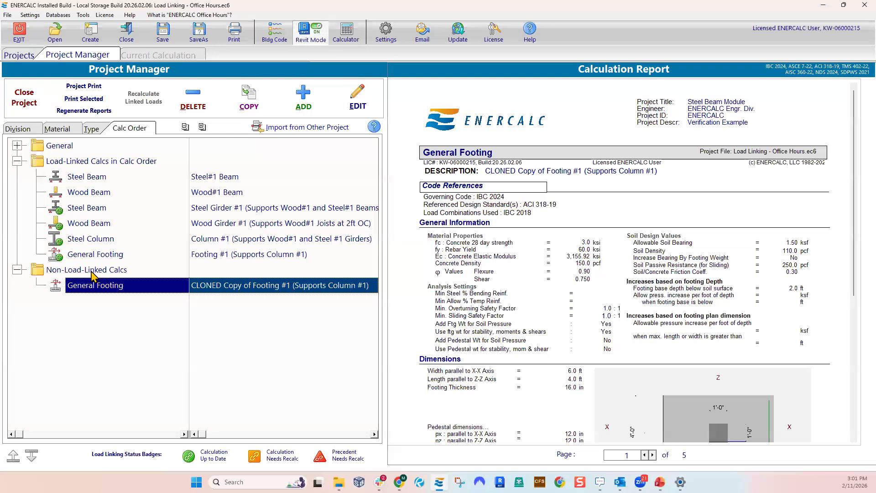
{"action": "left_click", "coordinate": [18, 269]}
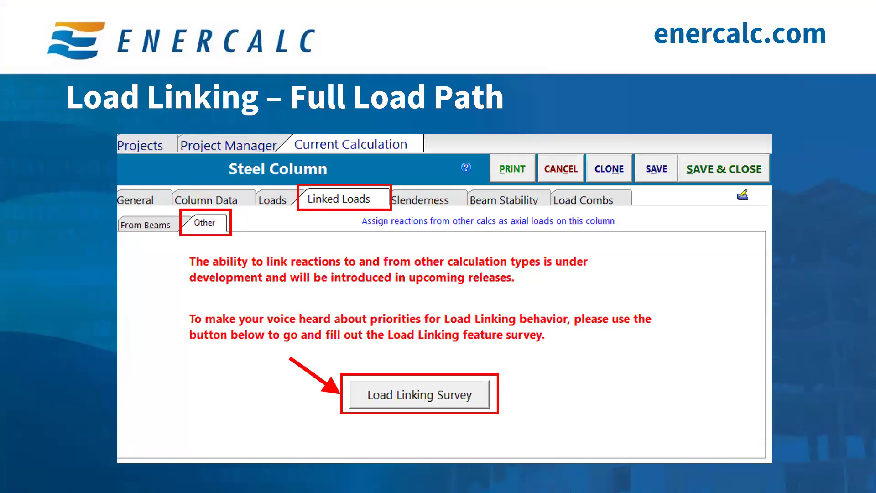
Leave the slide show, switch back to ENERCALC and open the Steel#1 Beam calculation for editing
{"action": "key", "text": "Escape"}
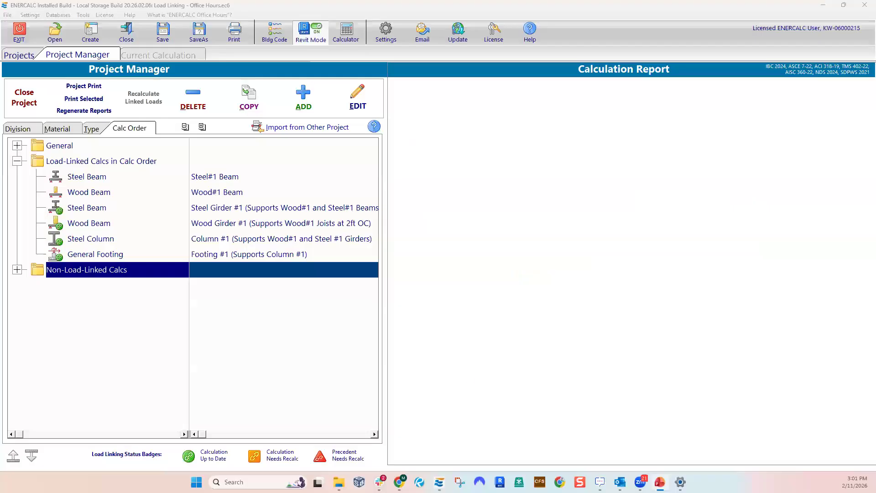
{"action": "left_click", "coordinate": [203, 182]}
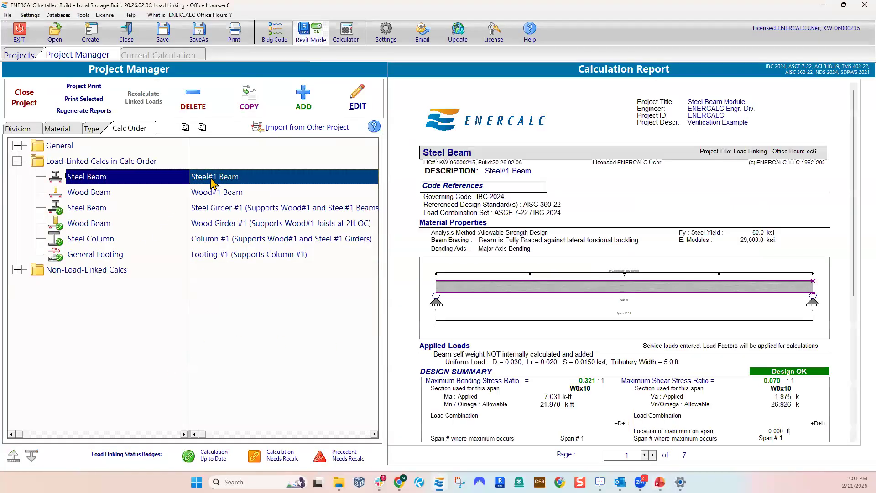
{"action": "double_click", "coordinate": [211, 184]}
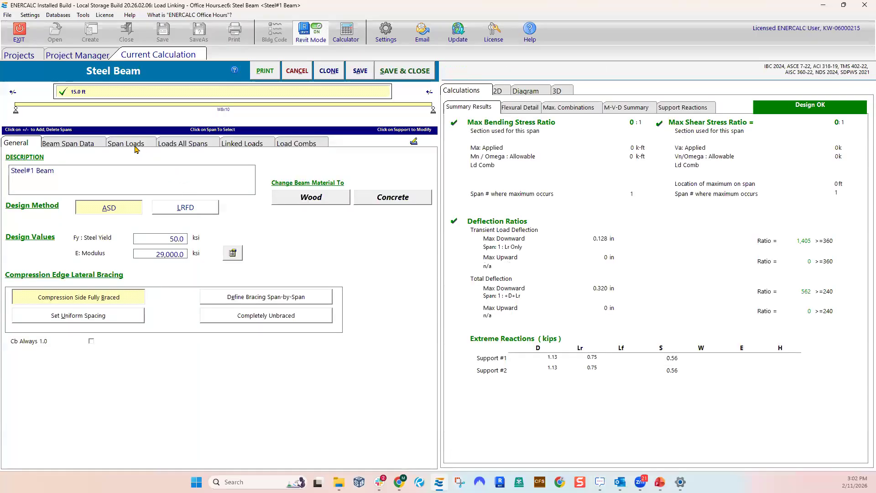
Open the Load Linking Survey from the beam's linked load options for other calculation types
{"action": "left_click", "coordinate": [226, 145]}
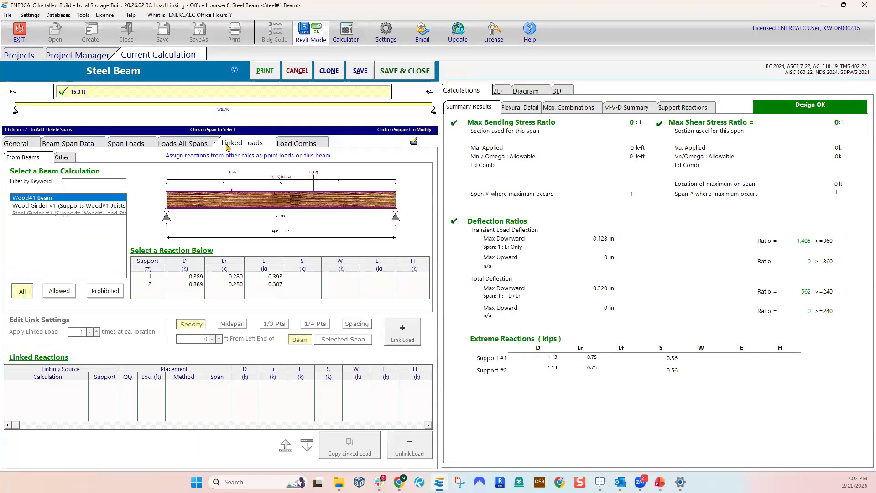
{"action": "left_click", "coordinate": [62, 157]}
{"action": "left_click", "coordinate": [205, 271]}
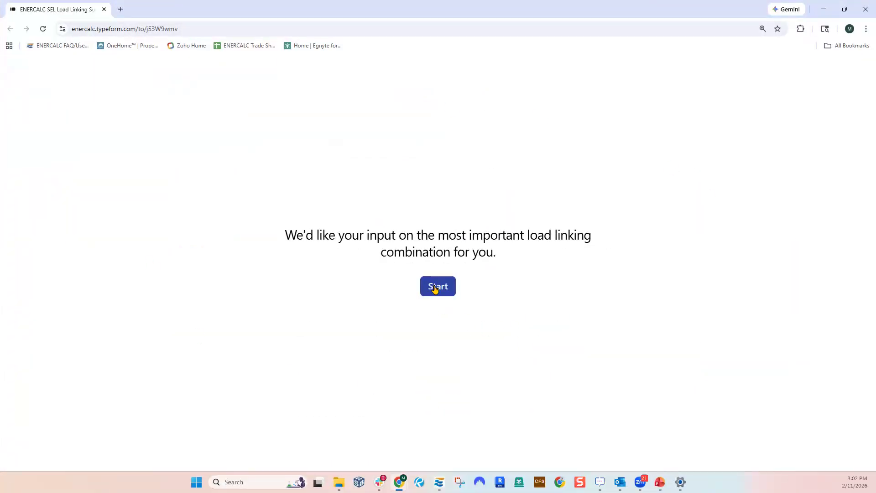
Read the survey's introduction on load linking combinations and start the survey
{"action": "left_click_drag", "start_coordinate": [338, 235], "coordinate": [532, 236]}
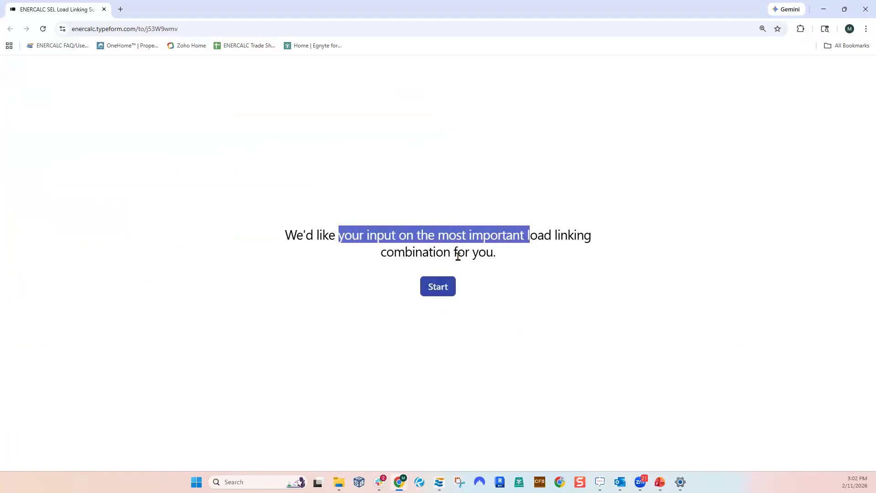
{"action": "left_click_drag", "start_coordinate": [405, 253], "coordinate": [466, 255]}
{"action": "left_click", "coordinate": [447, 293]}
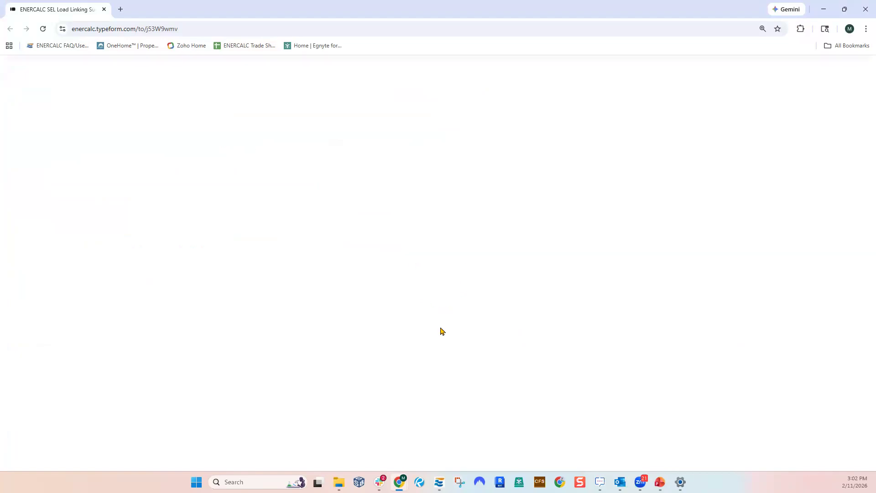
Review the modules offered as the source of linked loads and answer the first question with Composite Steel Beam
{"action": "left_click_drag", "start_coordinate": [269, 124], "coordinate": [559, 124]}
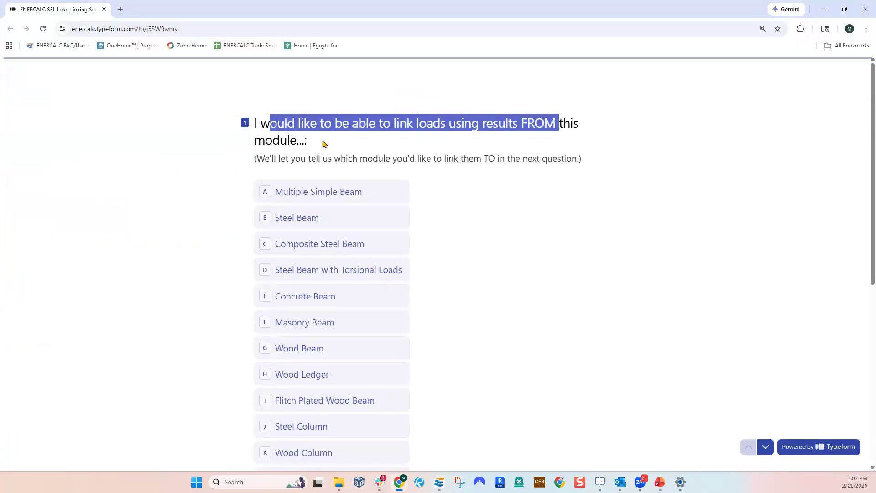
{"action": "left_click_drag", "start_coordinate": [280, 140], "coordinate": [299, 140]}
{"action": "scroll", "coordinate": [346, 319], "scroll_direction": "down", "scroll_amount": 7}
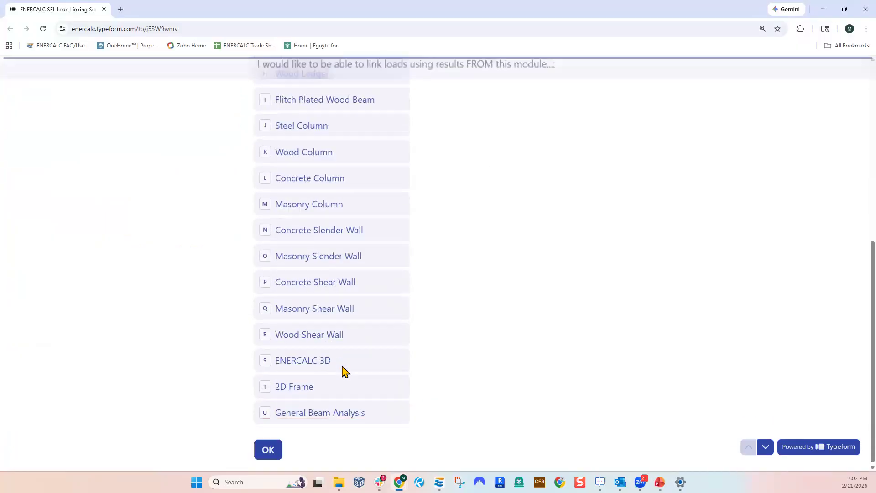
{"action": "scroll", "coordinate": [315, 333], "scroll_direction": "up", "scroll_amount": 5}
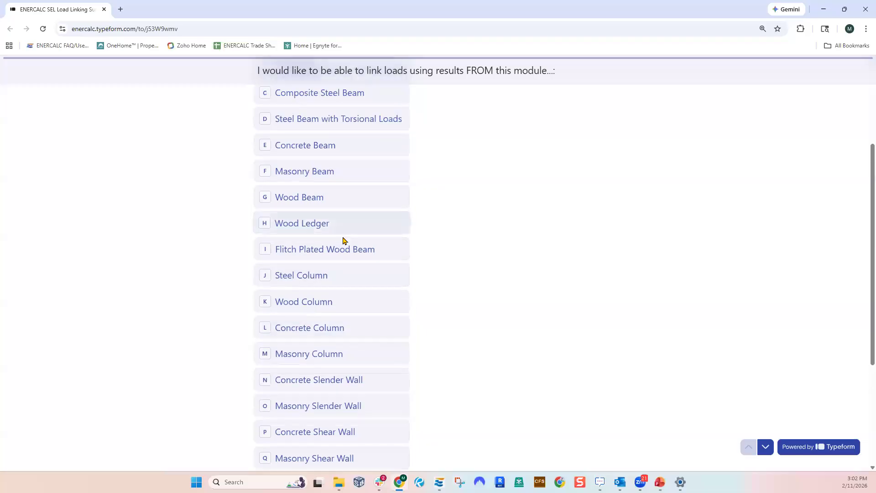
{"action": "scroll", "coordinate": [406, 241], "scroll_direction": "up", "scroll_amount": 1}
{"action": "scroll", "coordinate": [346, 200], "scroll_direction": "up", "scroll_amount": 1}
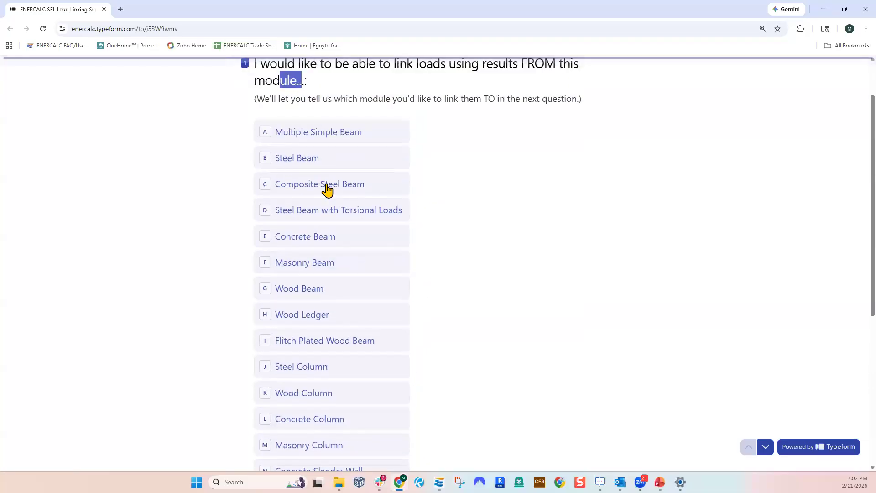
{"action": "left_click", "coordinate": [267, 184]}
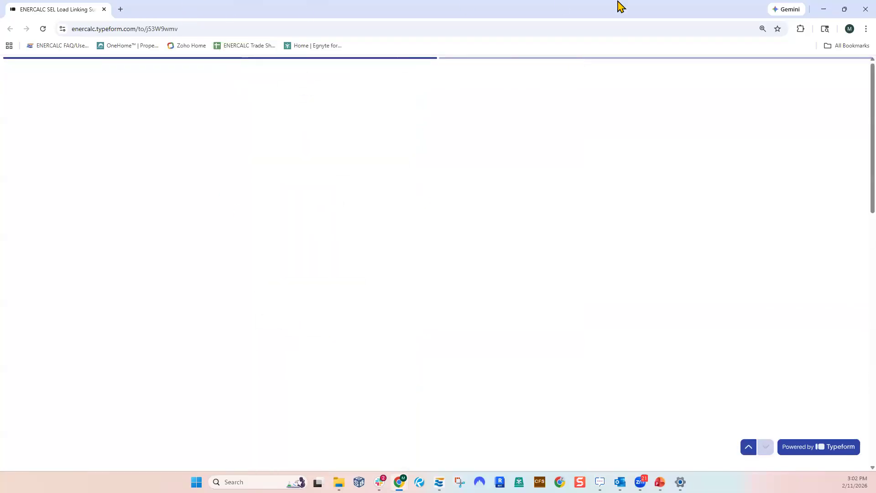
Leave the survey, return to ENERCALC and close the Steel#1 Beam calculation without saving
{"action": "left_click", "coordinate": [823, 10]}
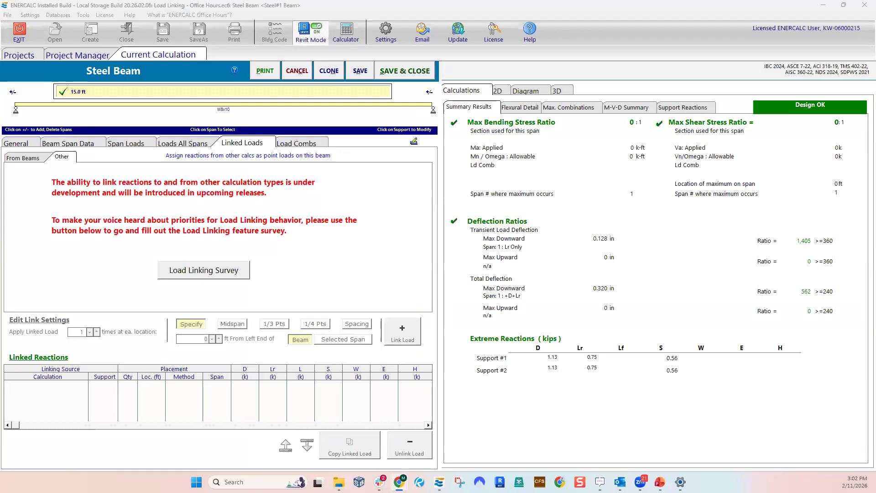
{"action": "key", "text": "alt+Tab"}
{"action": "key", "text": "alt+Tab"}
{"action": "left_click", "coordinate": [294, 73]}
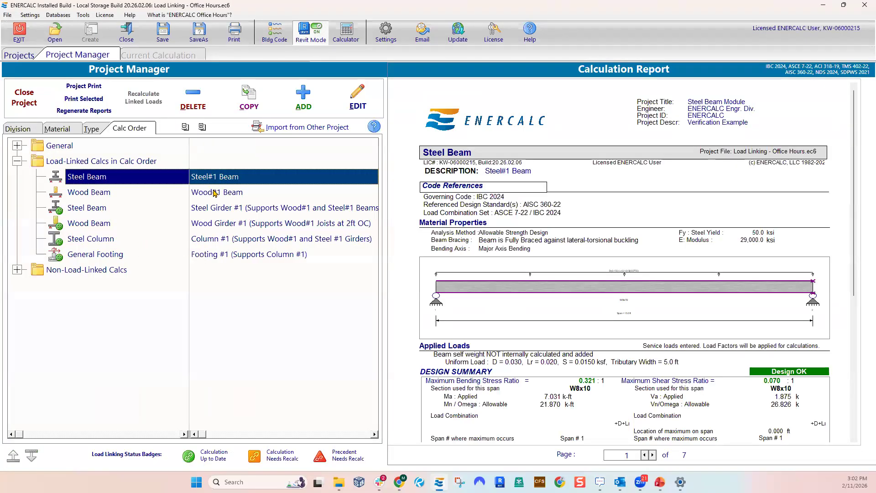
{"action": "double_click", "coordinate": [214, 194]}
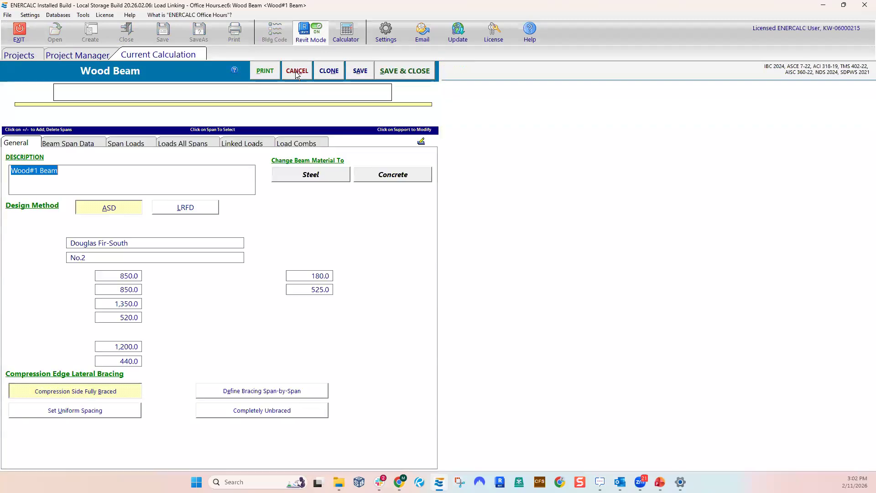
{"action": "left_click", "coordinate": [295, 73]}
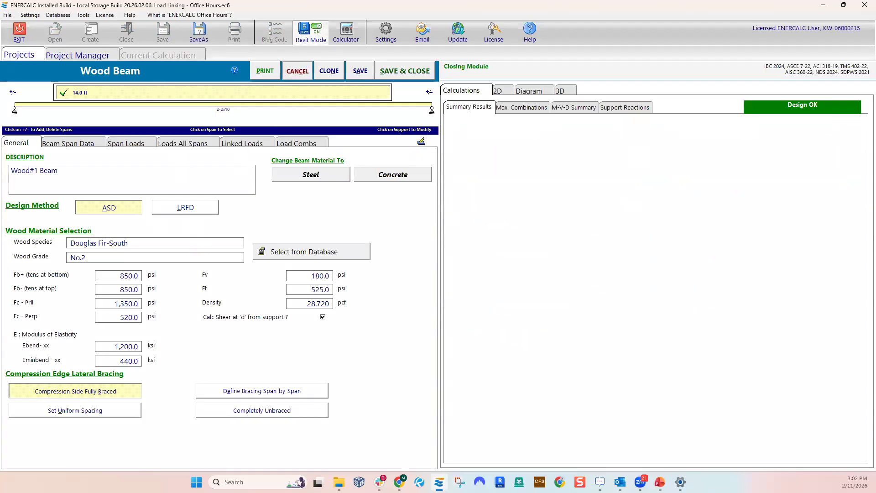
{"action": "left_click", "coordinate": [63, 211]}
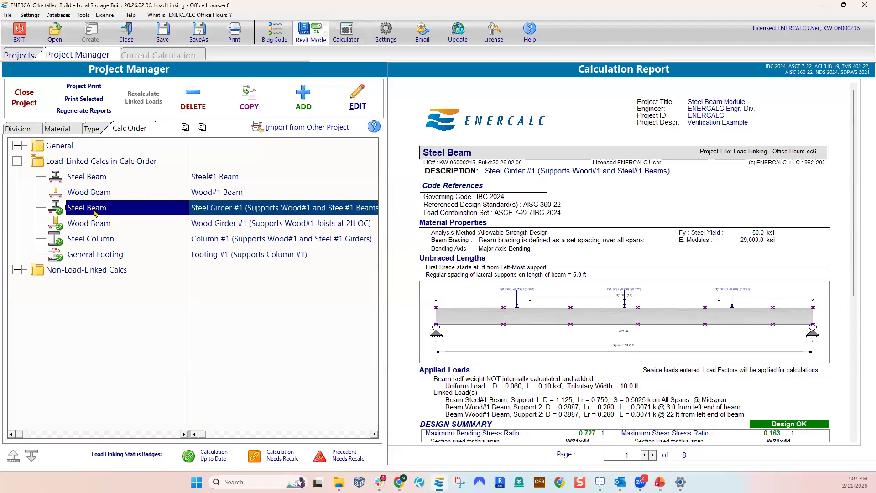
Set the uniform dead load on the Wood#1 Beam to 0.020 ksf, then save and close the calculation
{"action": "left_click", "coordinate": [89, 192]}
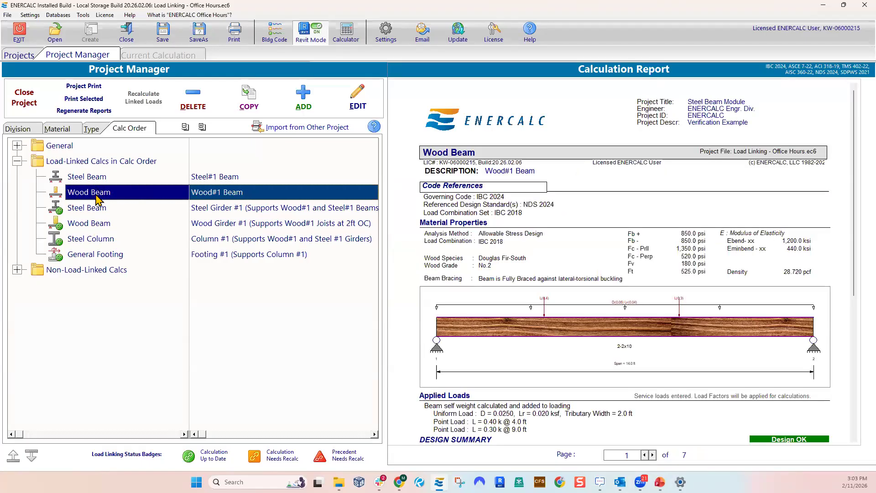
{"action": "double_click", "coordinate": [89, 191]}
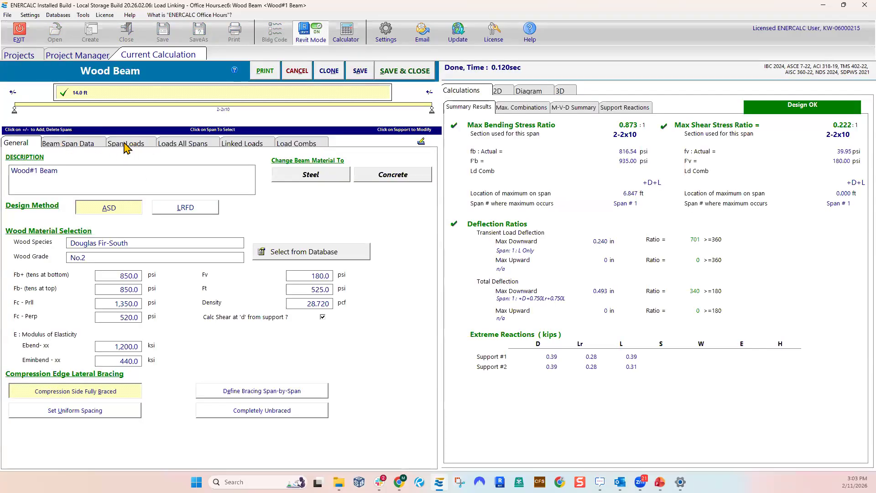
{"action": "left_click", "coordinate": [133, 145]}
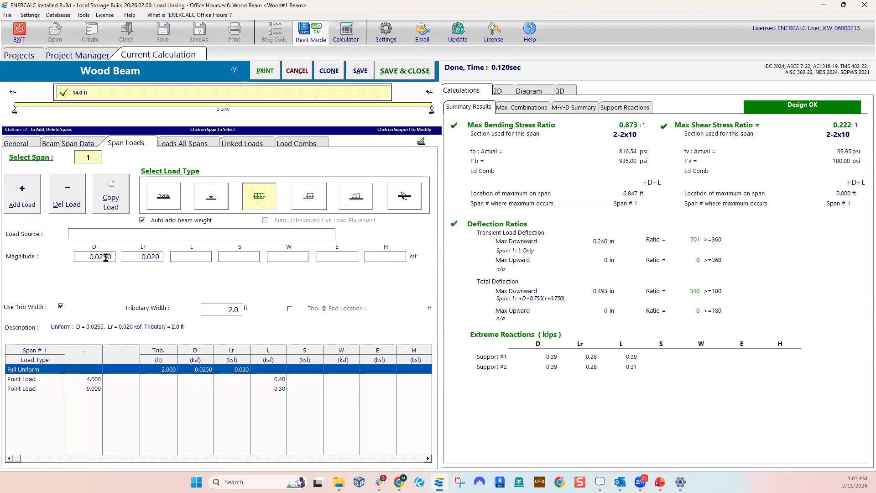
{"action": "type", "text": "0"}
{"action": "left_click", "coordinate": [84, 259]}
{"action": "key", "text": "Tab"}
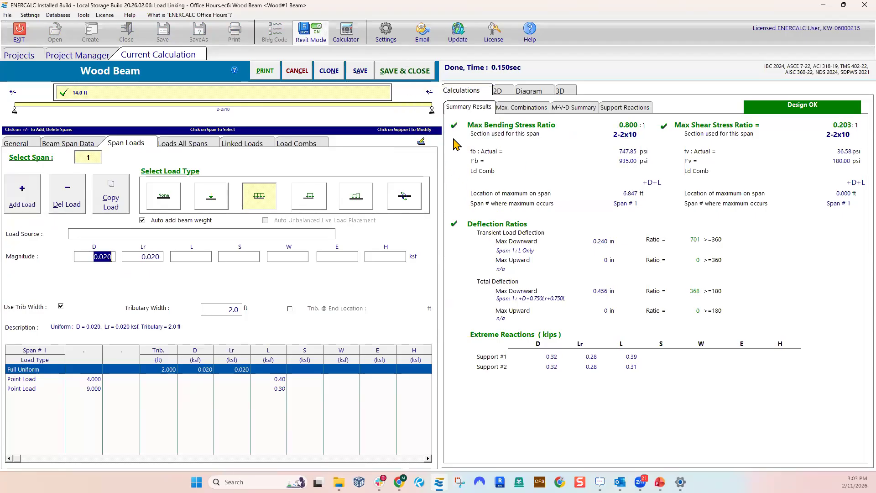
{"action": "left_click", "coordinate": [416, 74]}
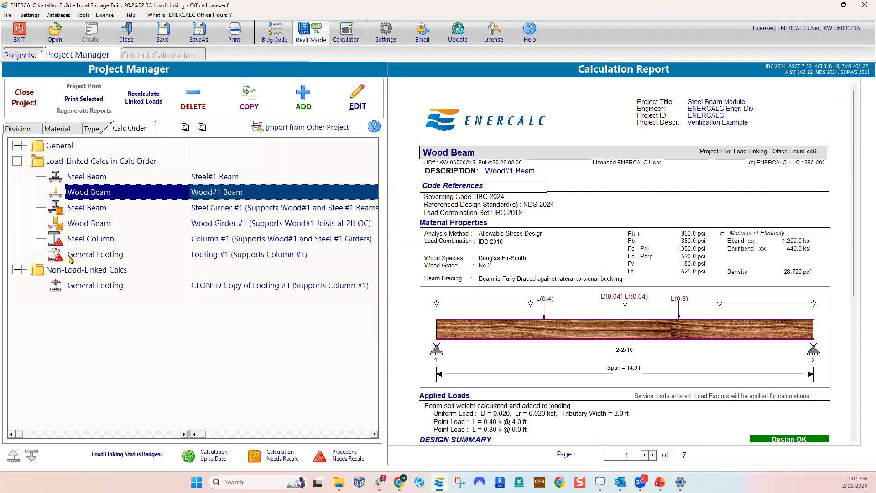
Examine the load linking status badges of the girders, column and footing against the badge legend
{"action": "left_click", "coordinate": [82, 210]}
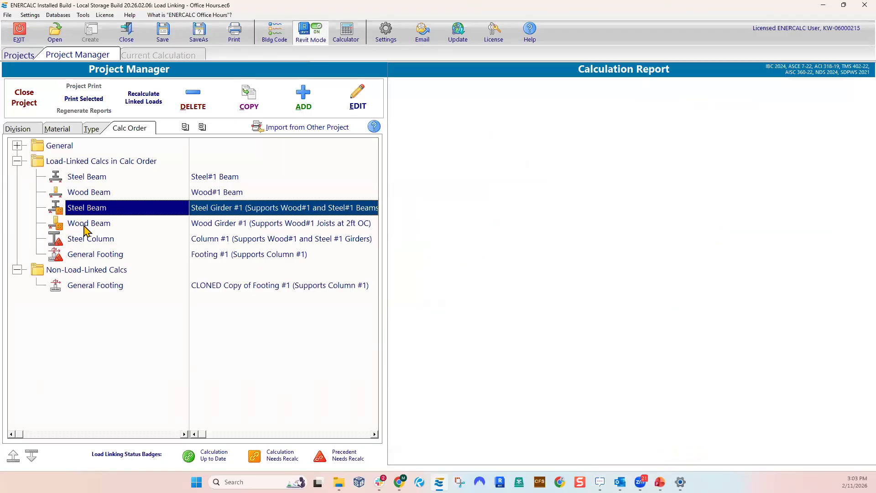
{"action": "left_click", "coordinate": [87, 225]}
{"action": "left_click", "coordinate": [84, 237]}
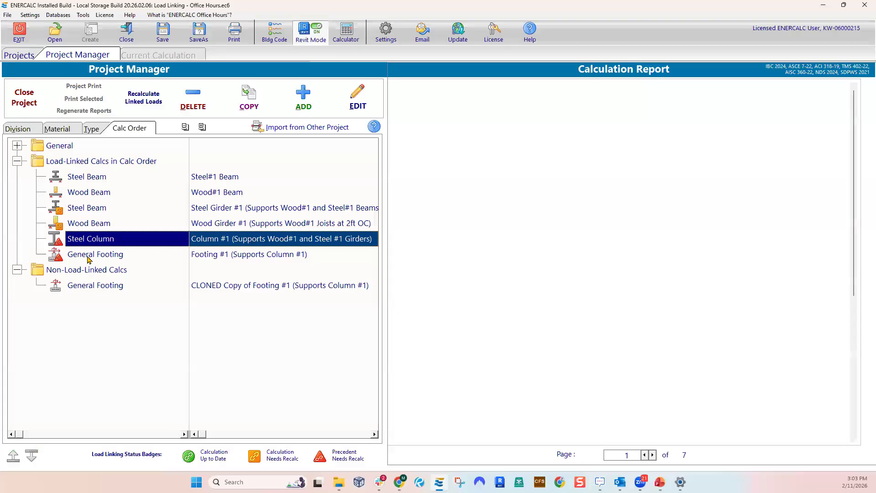
{"action": "left_click", "coordinate": [86, 254]}
{"action": "left_click", "coordinate": [89, 201]}
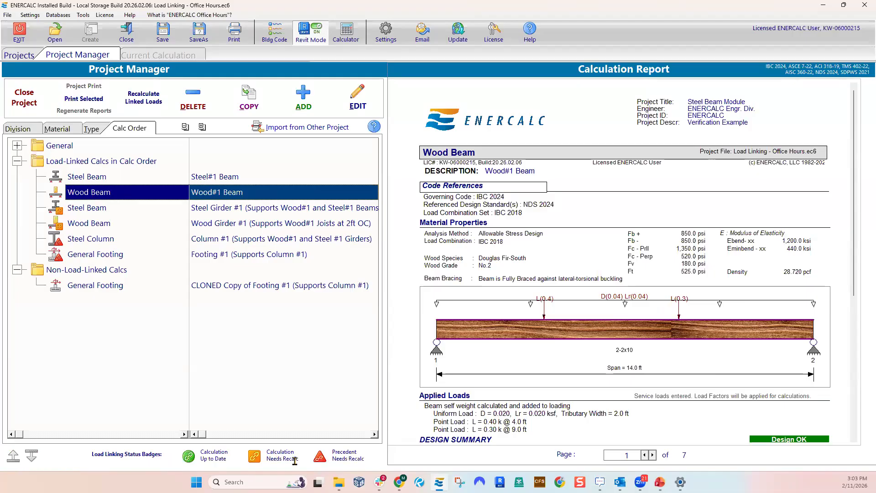
{"action": "left_click_drag", "start_coordinate": [289, 459], "coordinate": [282, 452]}
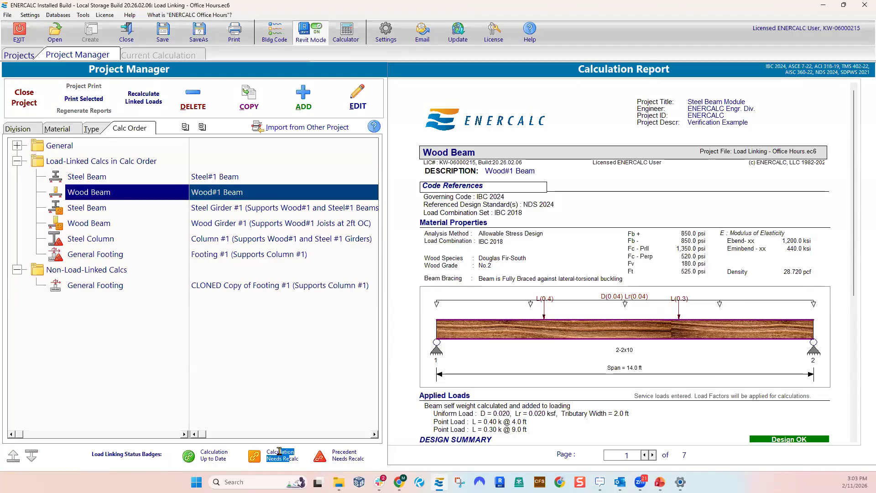
{"action": "left_click", "coordinate": [273, 453]}
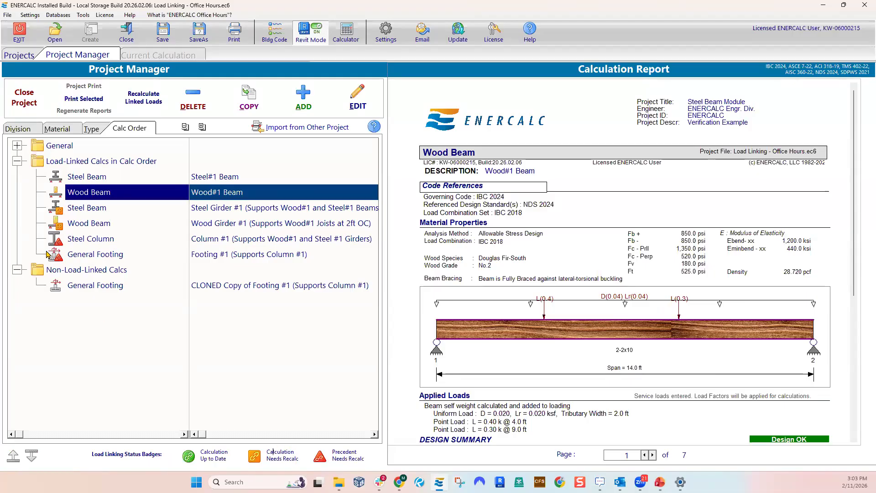
Trace the load path from the Wood#1 Beam through both girders, the column and the footing, reviewing their reports and badges
{"action": "left_click", "coordinate": [87, 208]}
{"action": "left_click", "coordinate": [88, 192]}
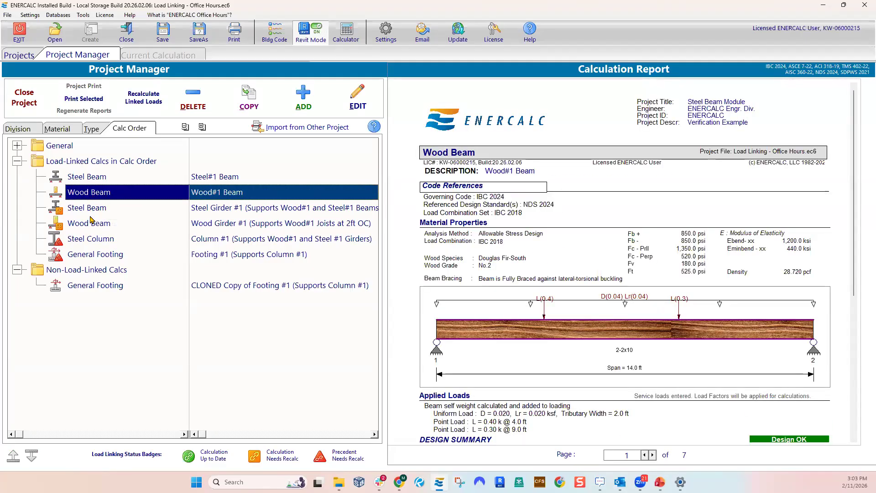
{"action": "left_click", "coordinate": [89, 241]}
{"action": "left_click", "coordinate": [91, 254]}
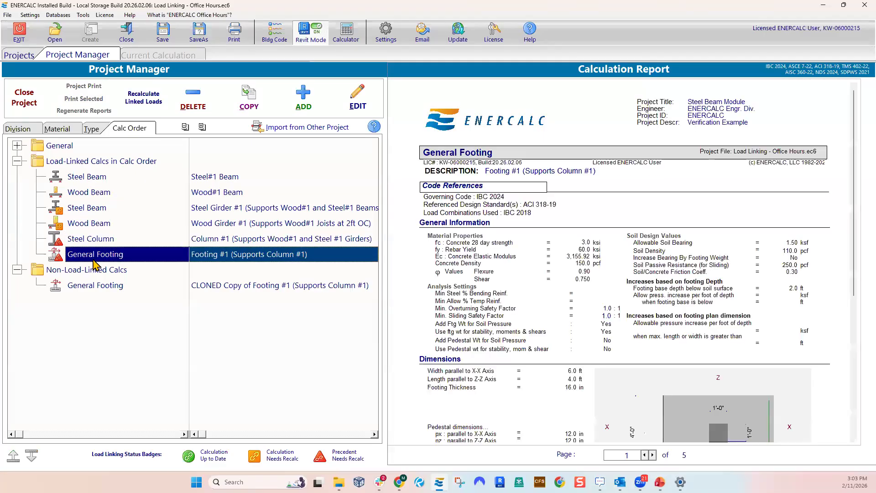
{"action": "left_click", "coordinate": [92, 241]}
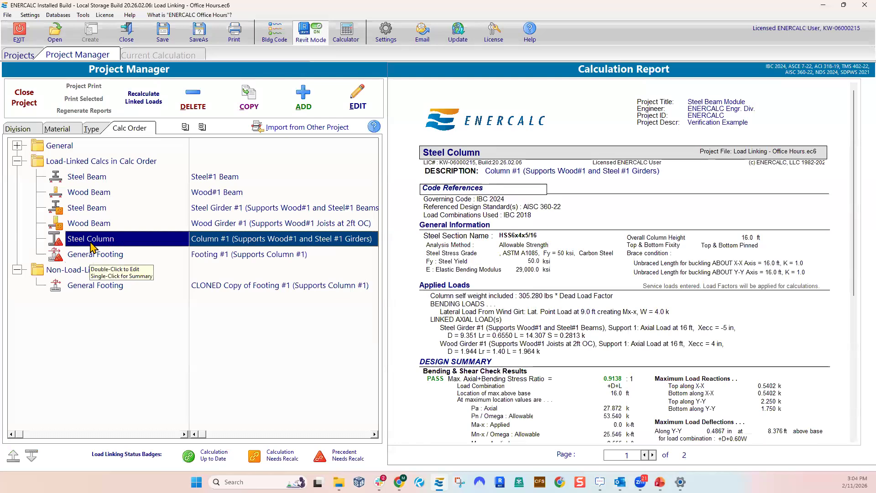
{"action": "left_click", "coordinate": [86, 208]}
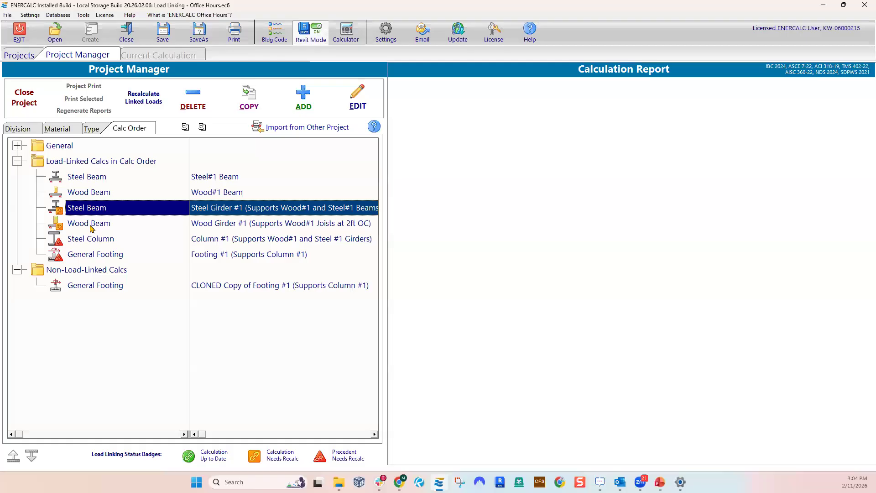
{"action": "left_click", "coordinate": [91, 224]}
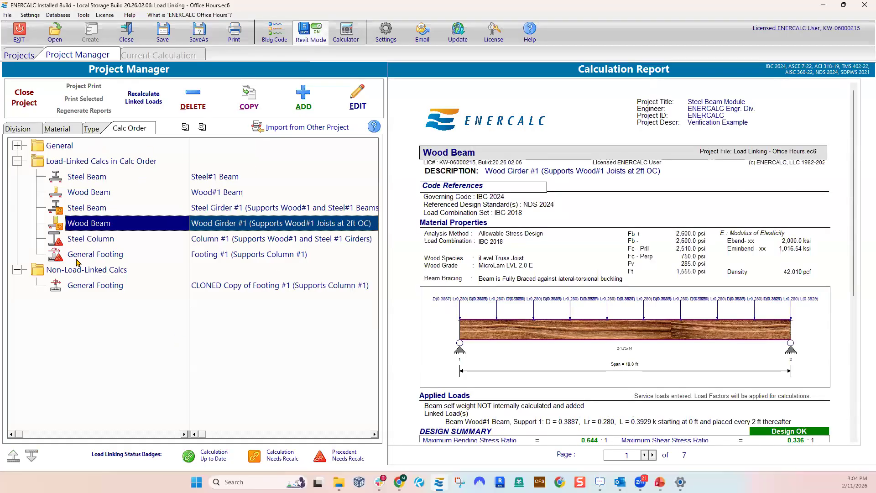
Recalculate all linked loads and review the reports of Footing #1, Column #1, Wood Girder #1 and Steel Girder #1
{"action": "left_click", "coordinate": [143, 98]}
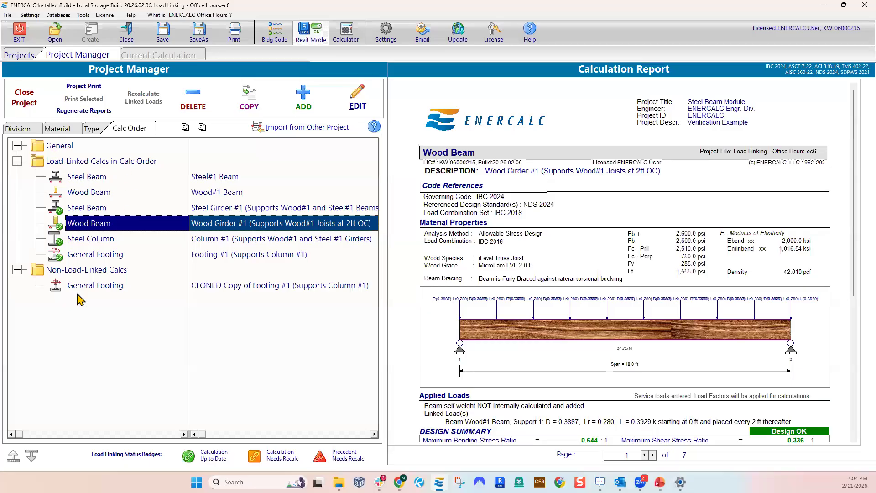
{"action": "left_click", "coordinate": [92, 254]}
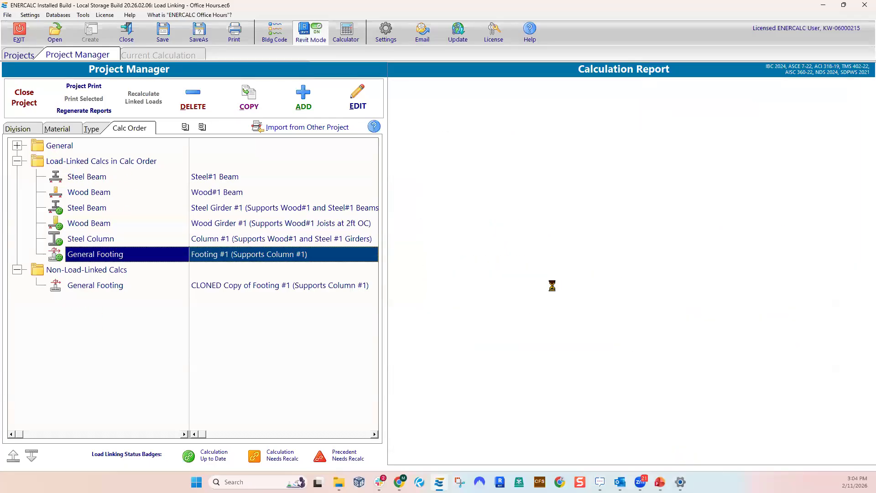
{"action": "left_click", "coordinate": [103, 242]}
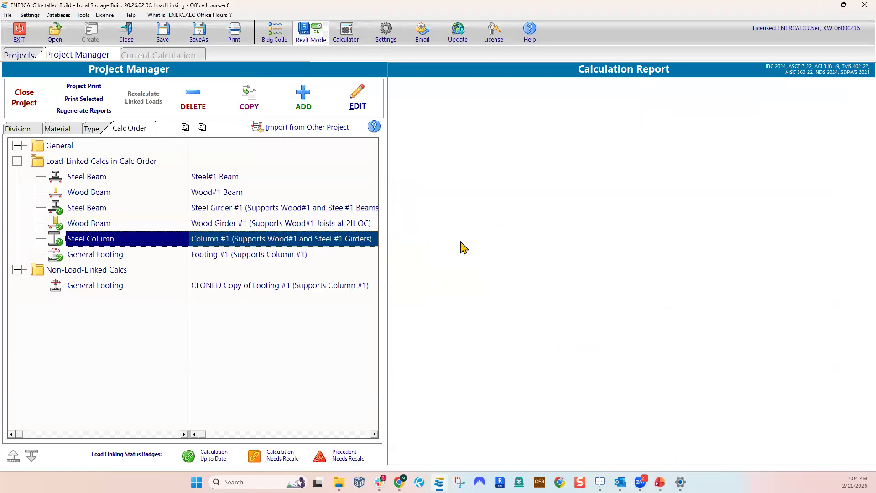
{"action": "left_click", "coordinate": [91, 224]}
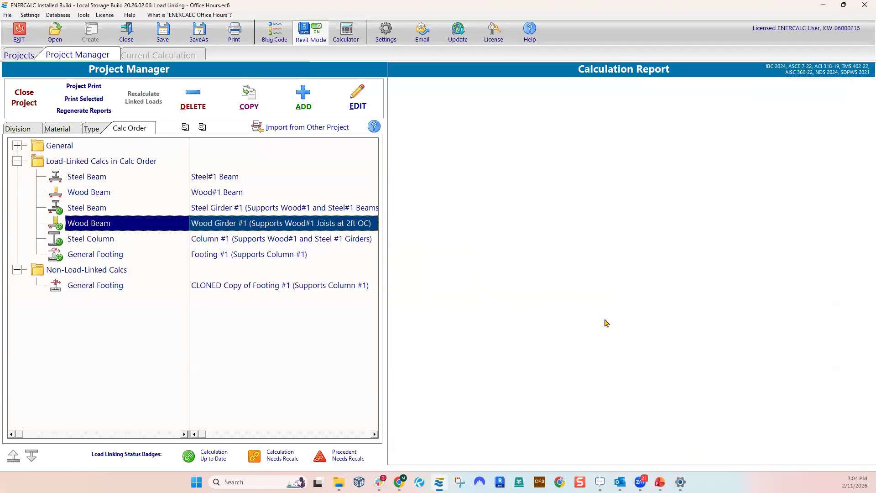
{"action": "left_click", "coordinate": [111, 208]}
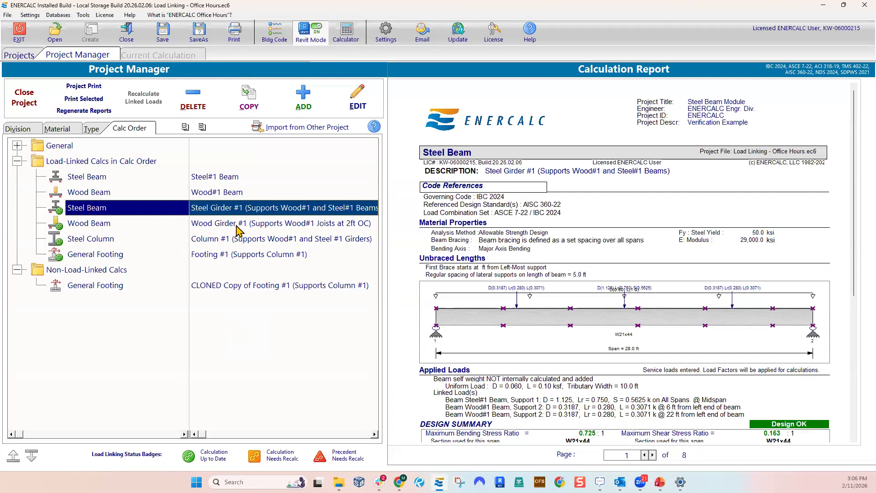
Open Wood Girder #1 and inspect its linked reaction from the Wood#1 Beam together with the 2D load sketch
{"action": "left_click", "coordinate": [210, 226]}
{"action": "double_click", "coordinate": [210, 227]}
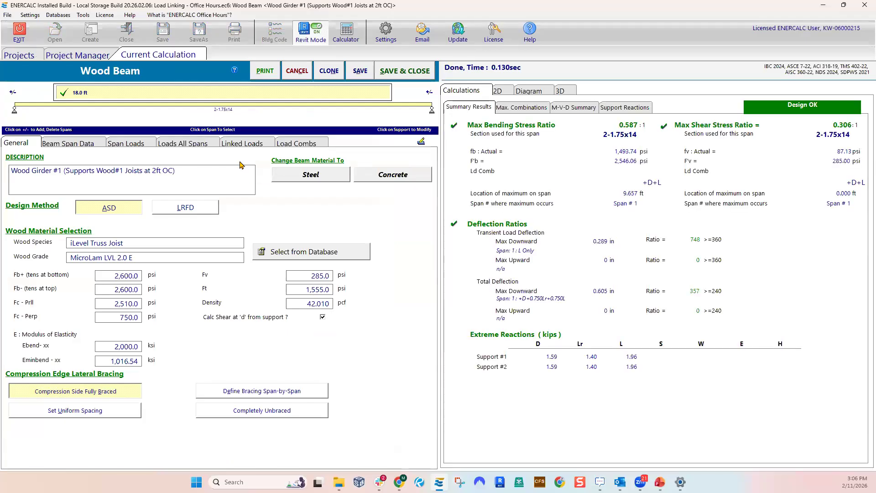
{"action": "left_click", "coordinate": [236, 144]}
{"action": "left_click", "coordinate": [152, 276]}
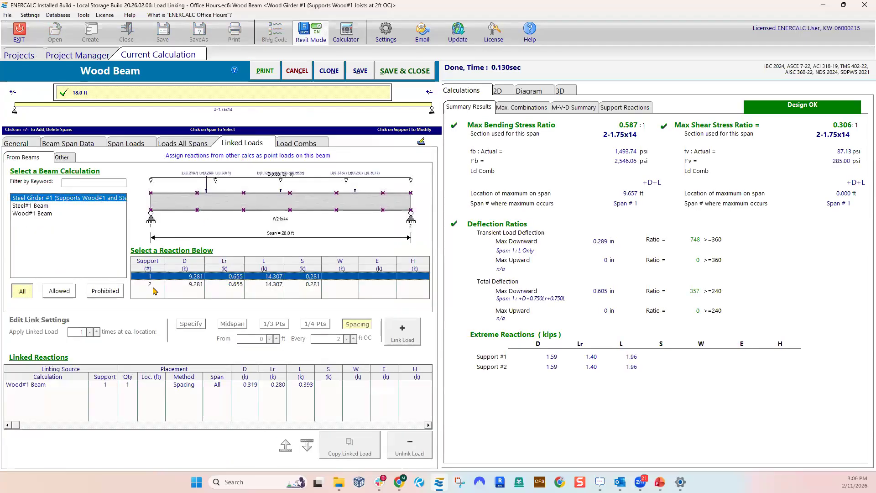
{"action": "left_click", "coordinate": [120, 386]}
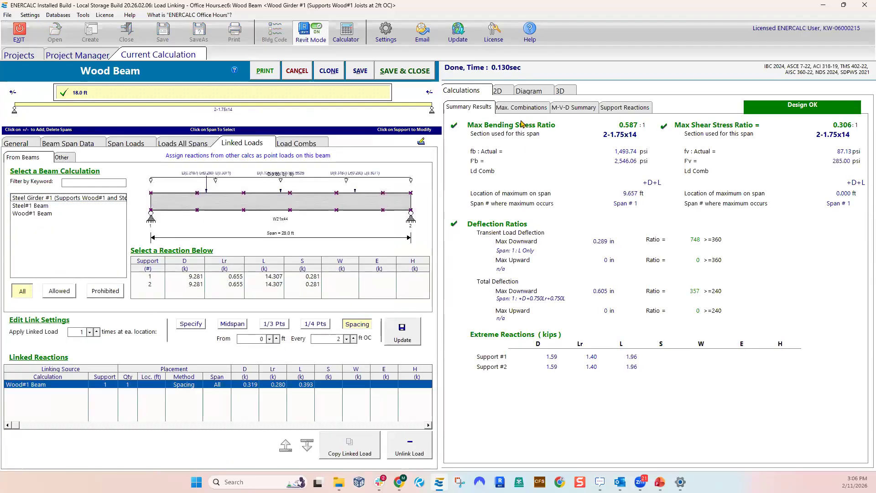
{"action": "left_click", "coordinate": [499, 90]}
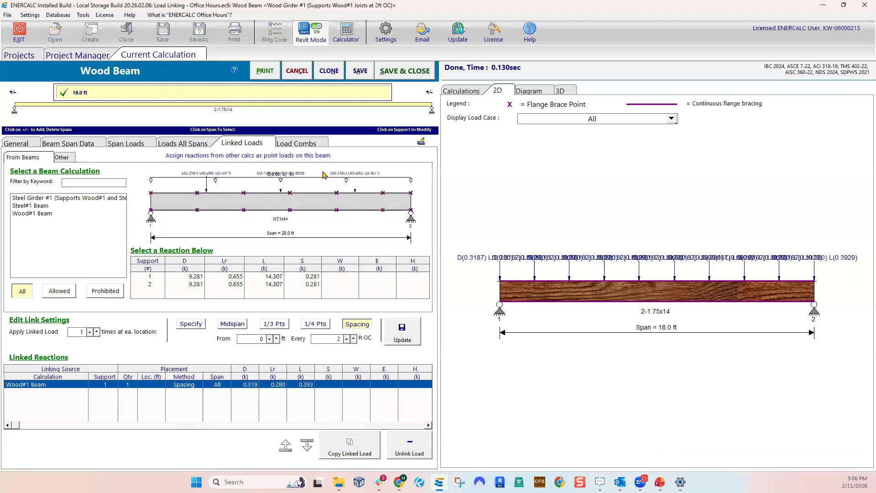
Check the wood girder's general data, span loads and linked loads, and switch to PowerPoint's Load Linking – Full Load Path slide for comparison
{"action": "left_click", "coordinate": [18, 143]}
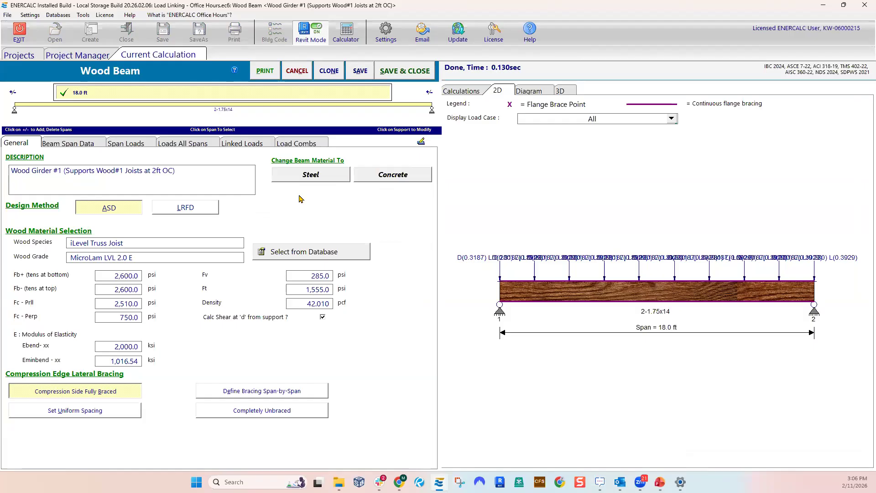
{"action": "left_click", "coordinate": [134, 145]}
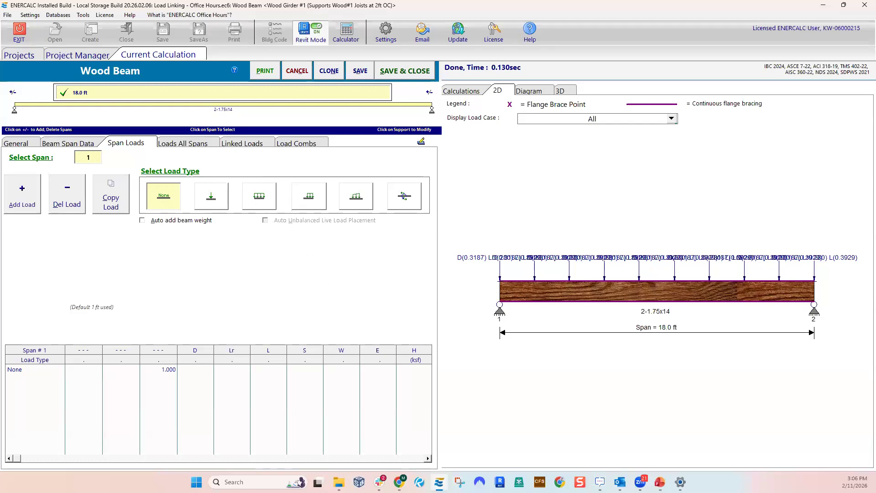
{"action": "key", "text": "alt+Tab"}
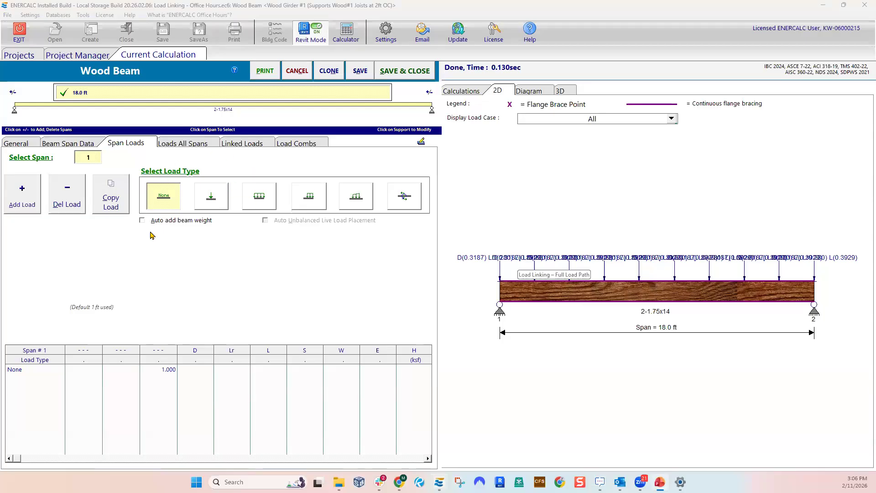
{"action": "left_click", "coordinate": [231, 146]}
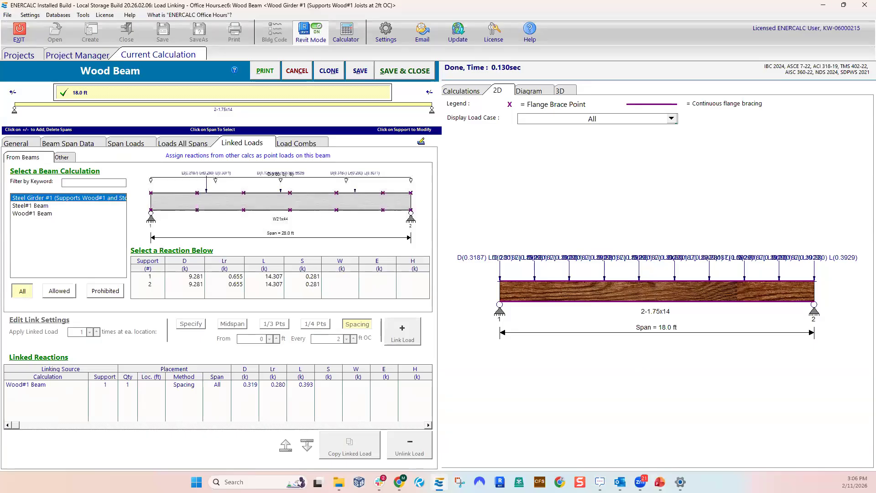
{"action": "key", "text": "alt+Tab"}
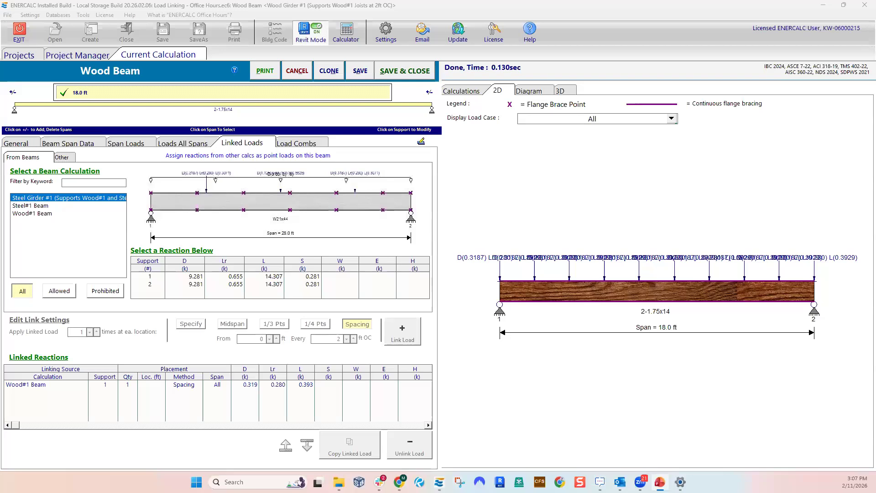
{"action": "key", "text": "alt+Tab"}
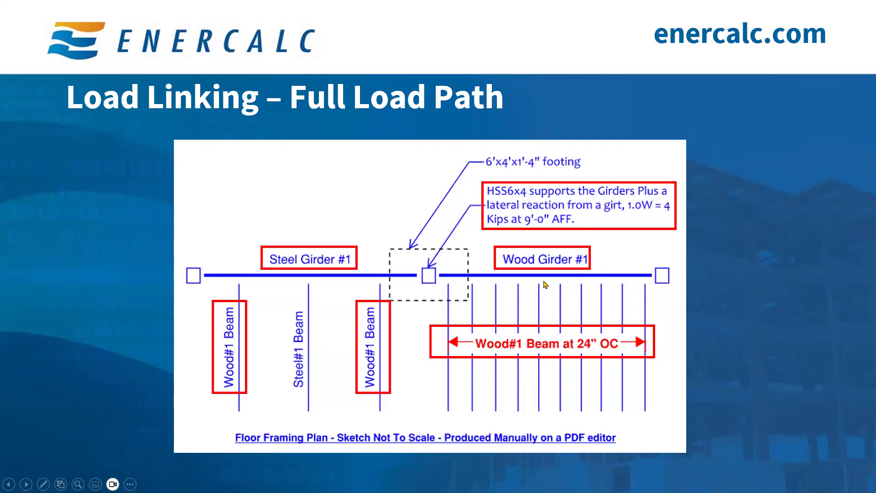
Switch back to ENERCALC and review Wood Girder #1's description and its linked reactions
{"action": "key", "text": "alt+Tab"}
{"action": "left_click", "coordinate": [35, 145]}
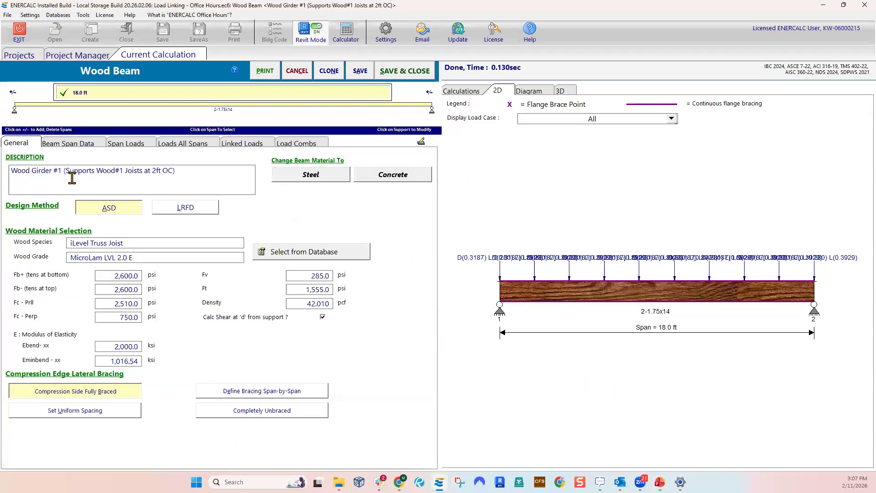
{"action": "left_click_drag", "start_coordinate": [11, 171], "coordinate": [41, 170]}
{"action": "left_click", "coordinate": [148, 171]}
{"action": "left_click", "coordinate": [234, 144]}
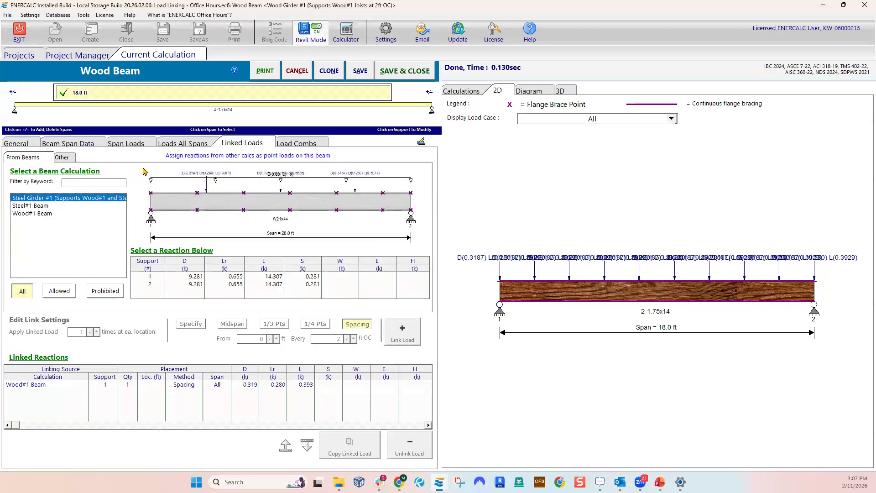
Check Wood Girder #1's span loads and all-span loads against its linked loads, and close the calculation without saving
{"action": "left_click", "coordinate": [130, 145]}
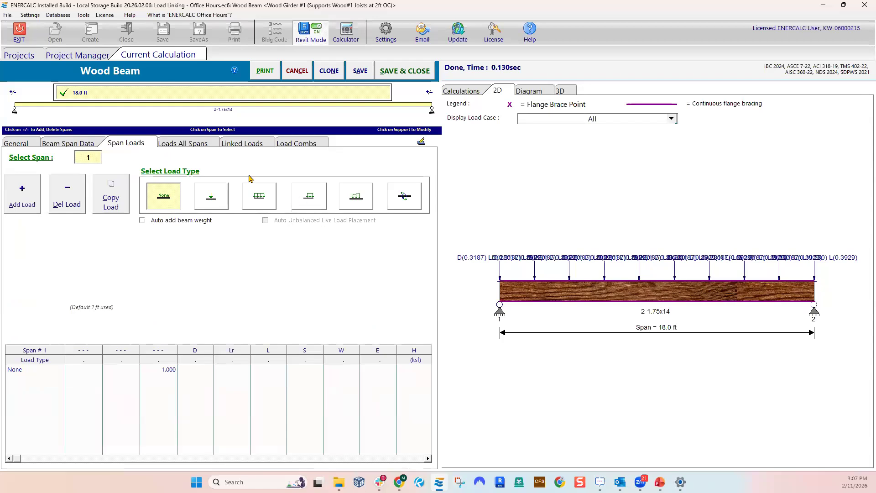
{"action": "left_click", "coordinate": [189, 144]}
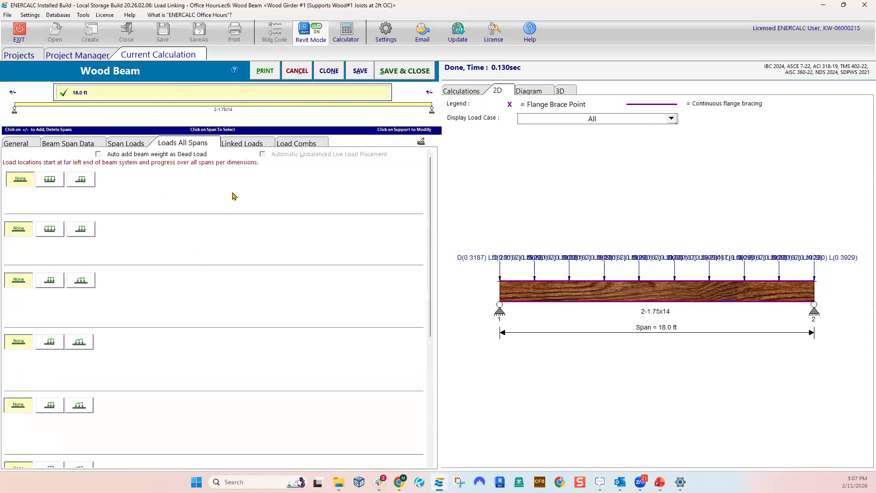
{"action": "left_click", "coordinate": [129, 145]}
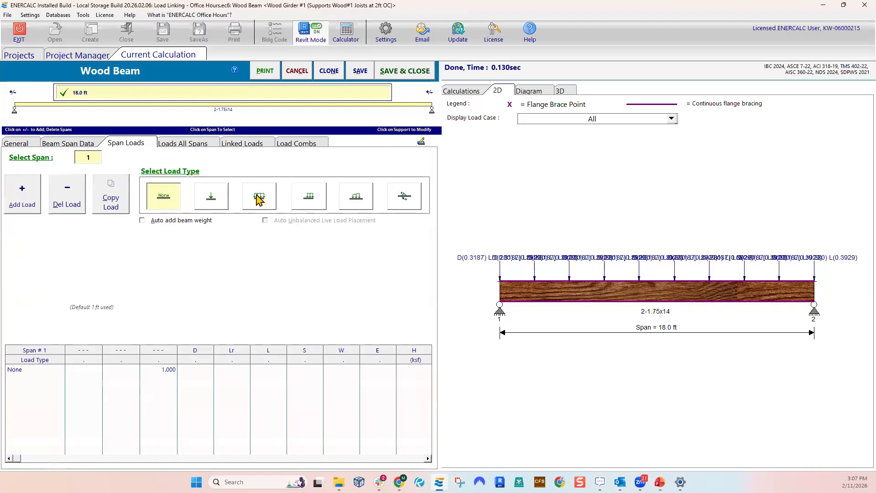
{"action": "left_click", "coordinate": [259, 197]}
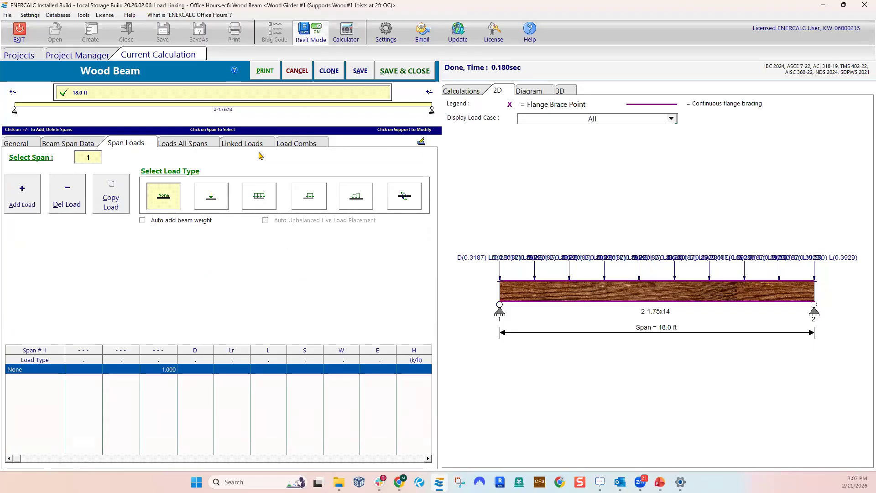
{"action": "left_click", "coordinate": [244, 147]}
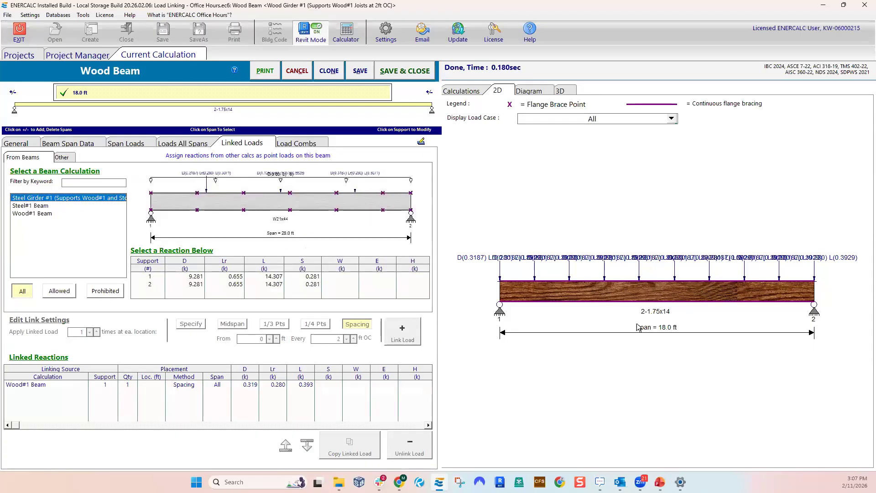
{"action": "left_click", "coordinate": [292, 75]}
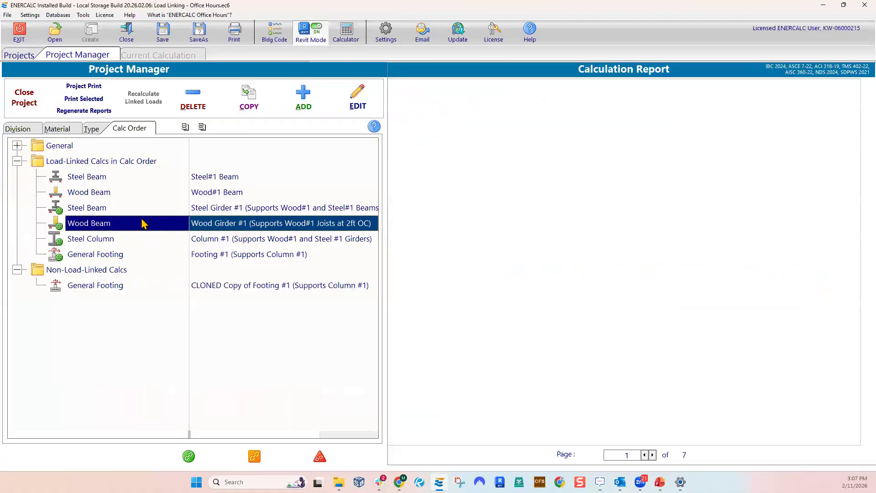
Open the Wood#1 Beam, inspect its linked loads and full uniform span load, and close it without saving
{"action": "left_click", "coordinate": [219, 193]}
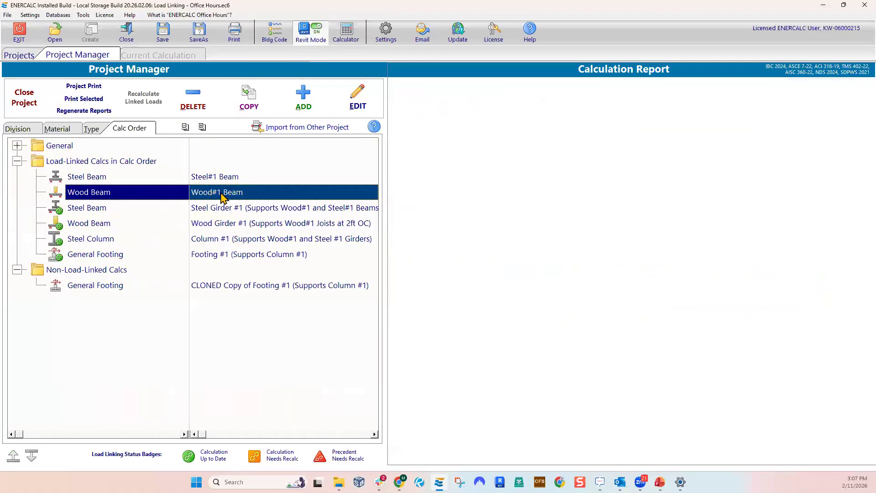
{"action": "double_click", "coordinate": [222, 195]}
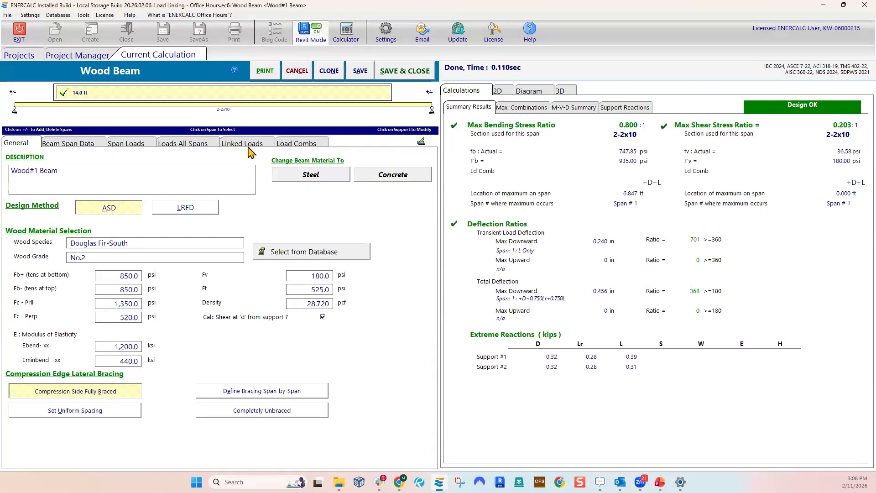
{"action": "left_click", "coordinate": [240, 143]}
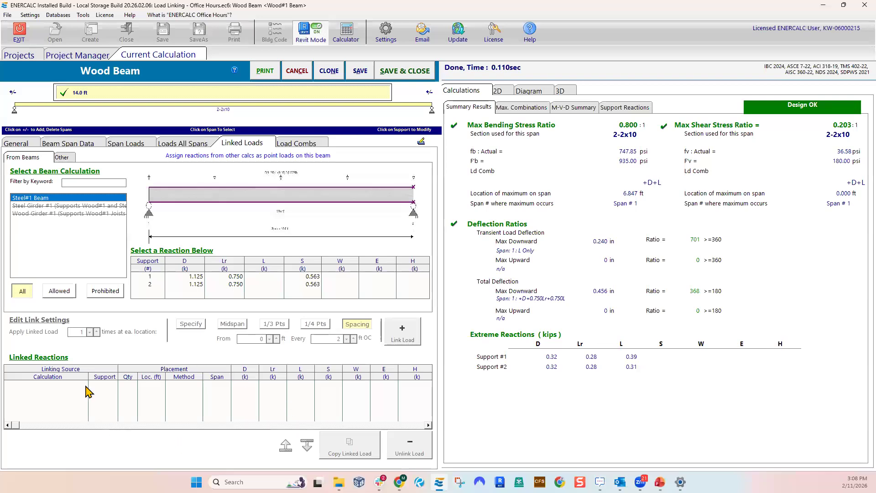
{"action": "left_click", "coordinate": [126, 143]}
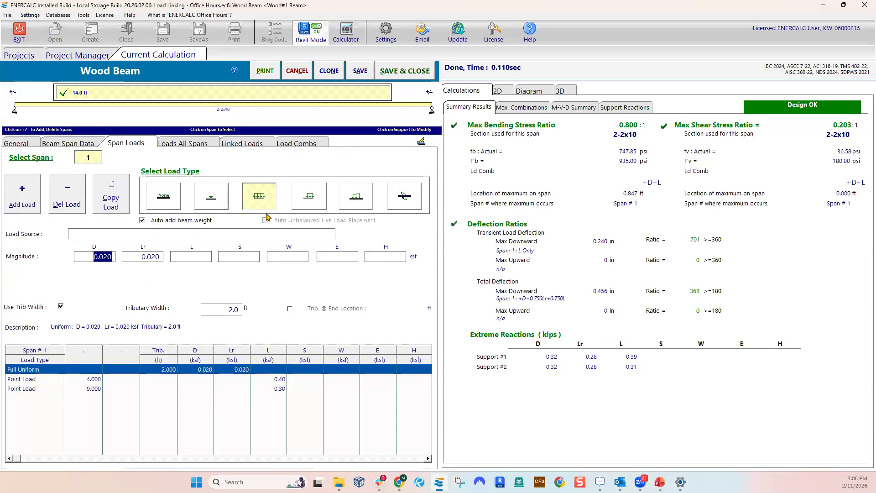
{"action": "left_click", "coordinate": [139, 258]}
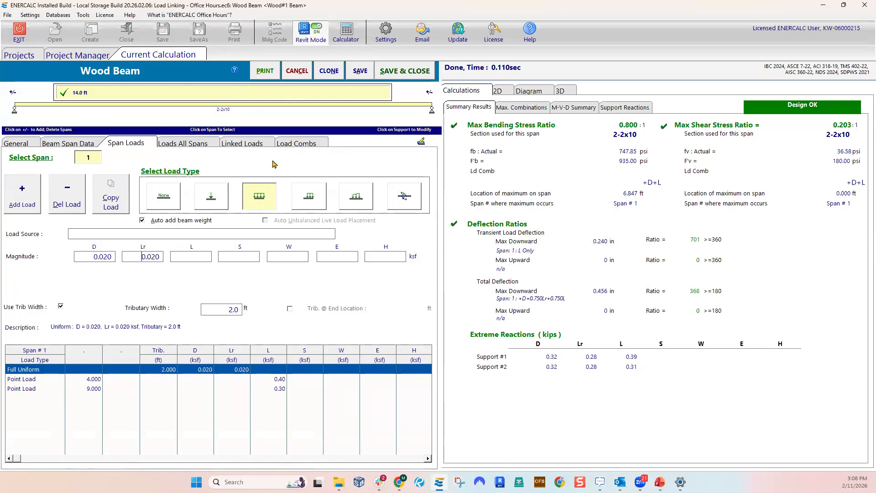
{"action": "left_click", "coordinate": [296, 72]}
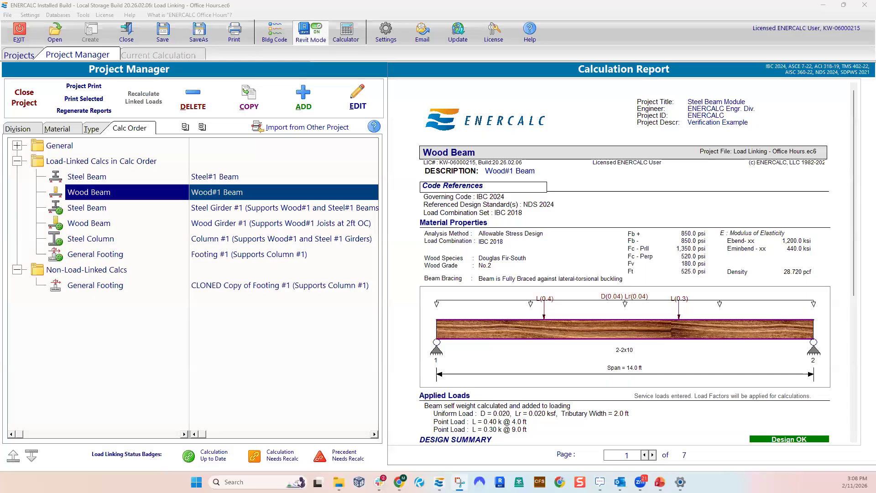
Reopen Wood Girder #1 and filter the beam calculations available for linking by the keyword "wood#1 bea"
{"action": "left_click", "coordinate": [211, 226]}
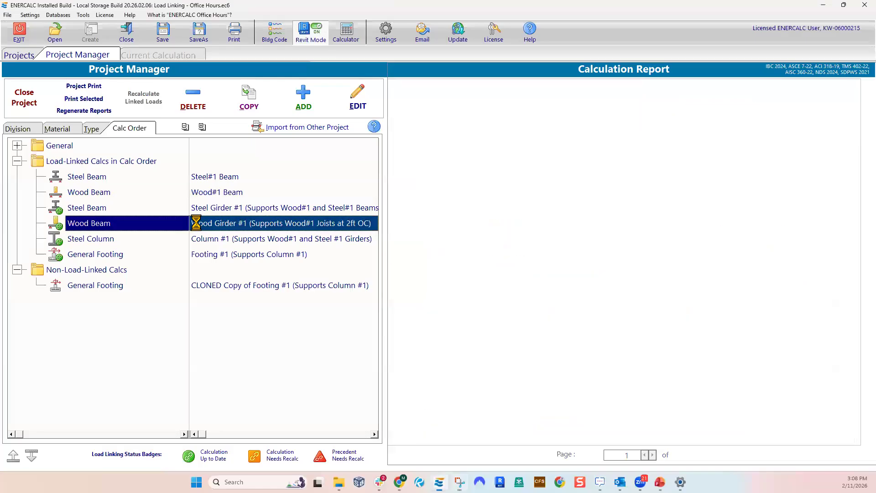
{"action": "double_click", "coordinate": [211, 226]}
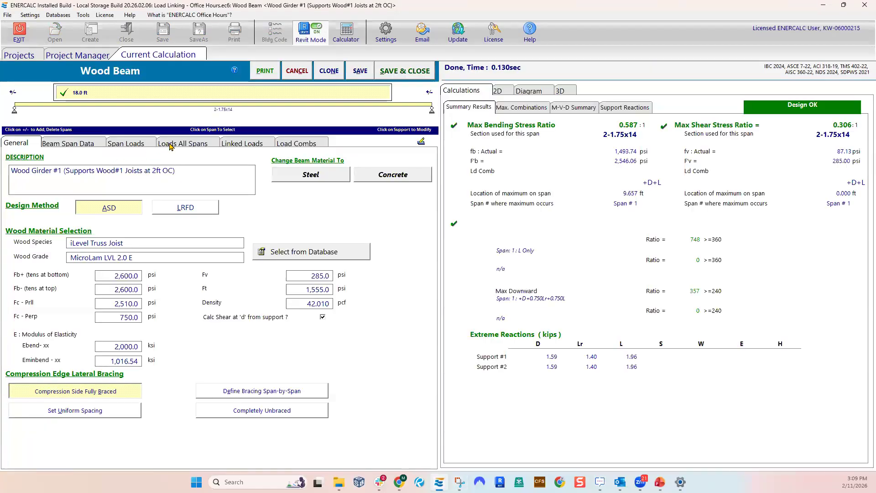
{"action": "left_click", "coordinate": [169, 145]}
{"action": "left_click", "coordinate": [240, 143]}
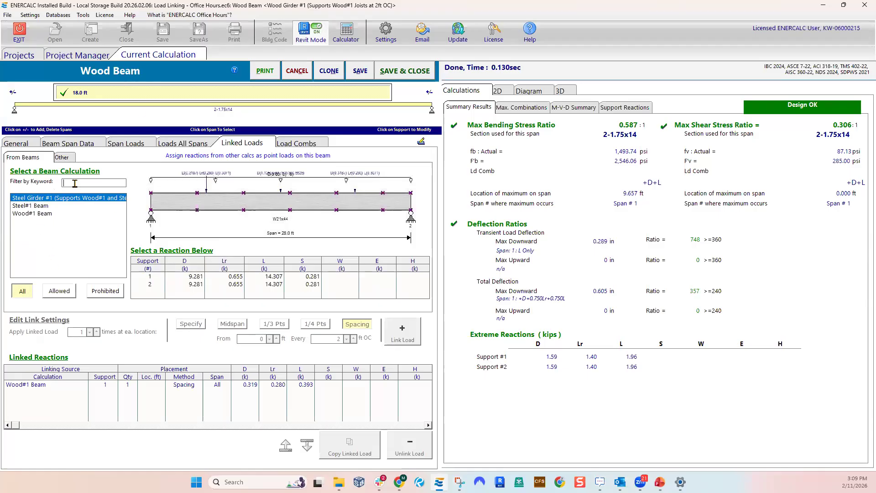
{"action": "type", "text": "woo"}
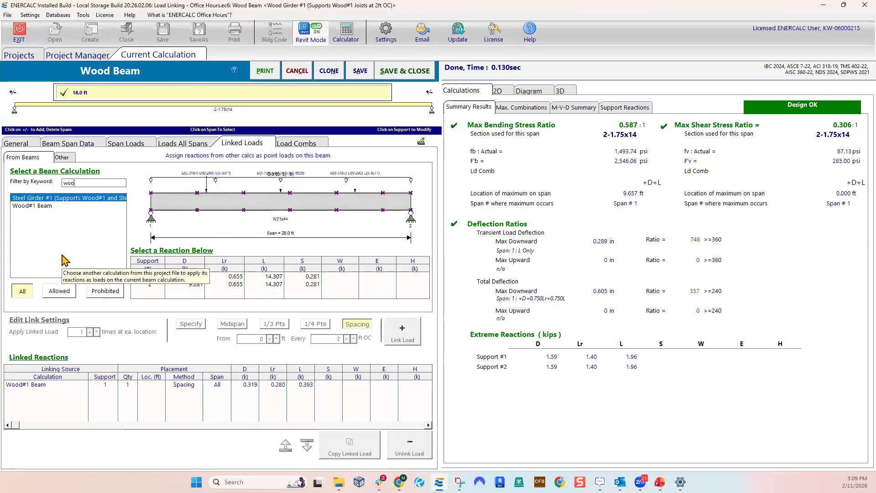
{"action": "type", "text": "d"}
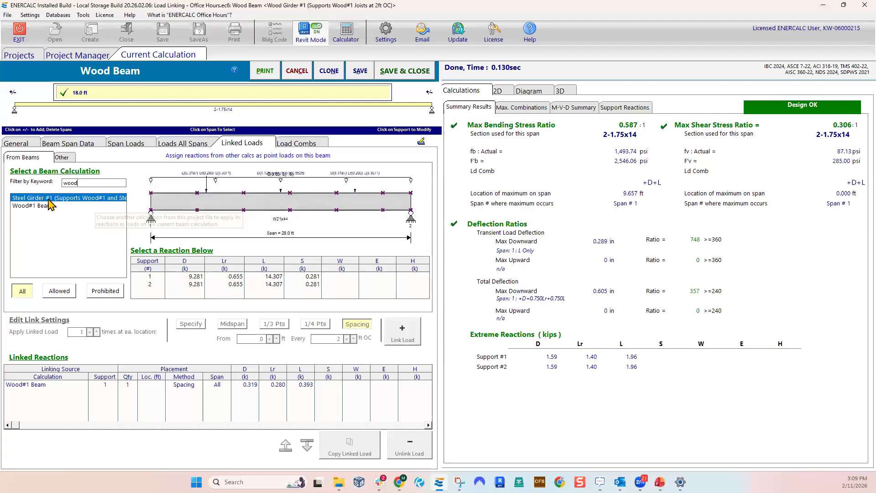
{"action": "type", "text": "#1 bea"}
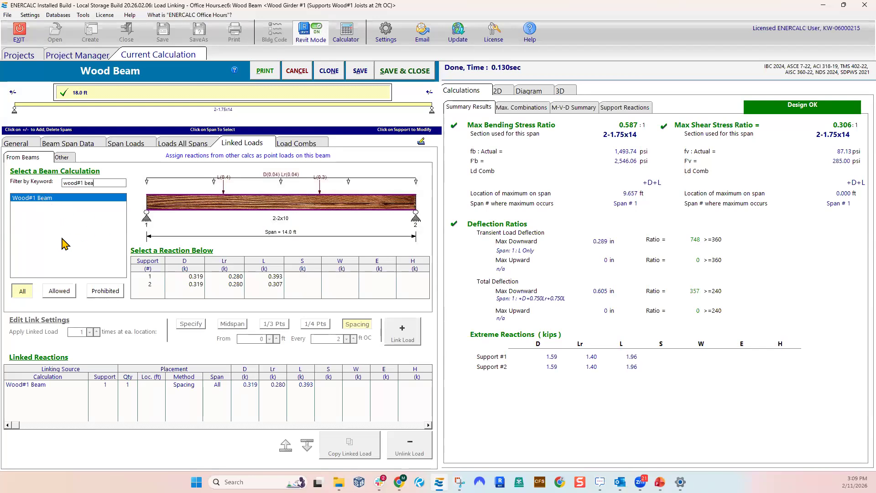
Replace the keyword filter for linkable beam calculations with "steel"
{"action": "left_click_drag", "start_coordinate": [93, 182], "coordinate": [60, 184]}
{"action": "key", "text": "ctrl+c"}
{"action": "key", "text": "BackSpace"}
{"action": "key", "text": "ctrl+v"}
{"action": "key", "text": "BackSpace"}
{"action": "key", "text": "BackSpace"}
{"action": "key", "text": "BackSpace"}
{"action": "key", "text": "BackSpace"}
{"action": "key", "text": "BackSpace"}
{"action": "key", "text": "BackSpace"}
{"action": "key", "text": "BackSpace"}
{"action": "key", "text": "BackSpace"}
{"action": "key", "text": "BackSpace"}
{"action": "type", "text": "stee"}
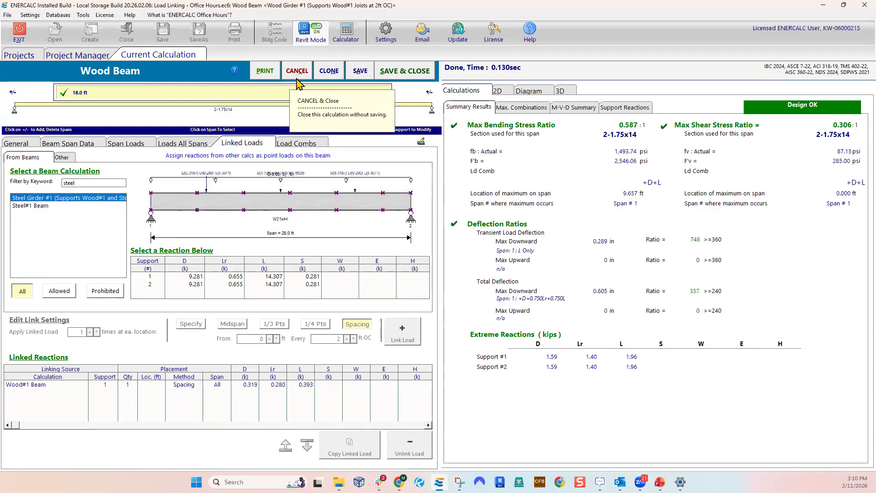
Review Wood Girder #1's load combinations and the selectable load combination sets, and close the calculation without saving
{"action": "left_click", "coordinate": [303, 145]}
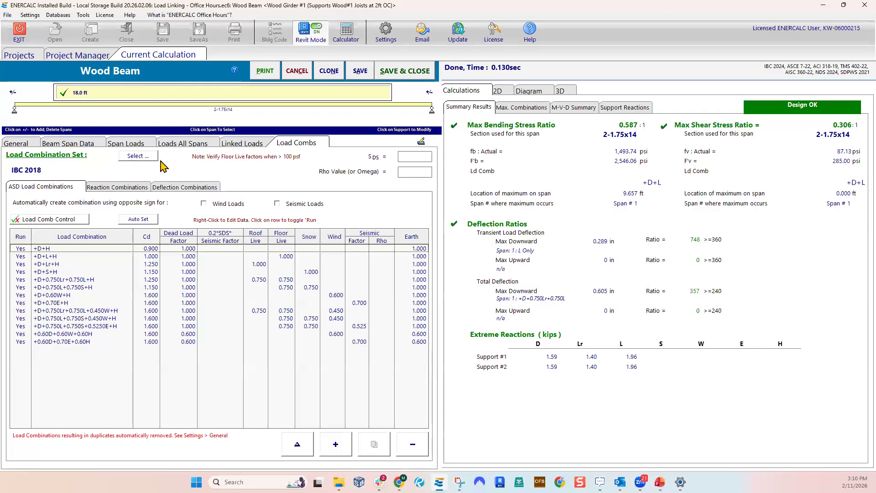
{"action": "left_click", "coordinate": [133, 157]}
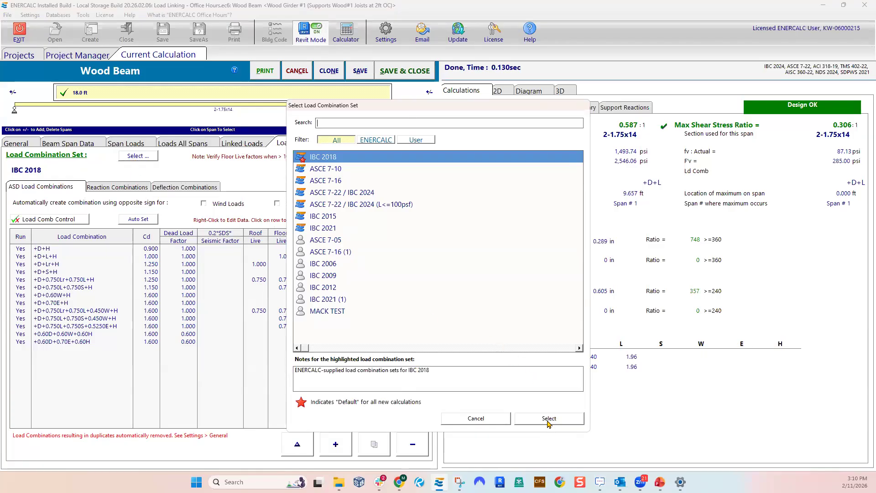
{"action": "left_click", "coordinate": [477, 420]}
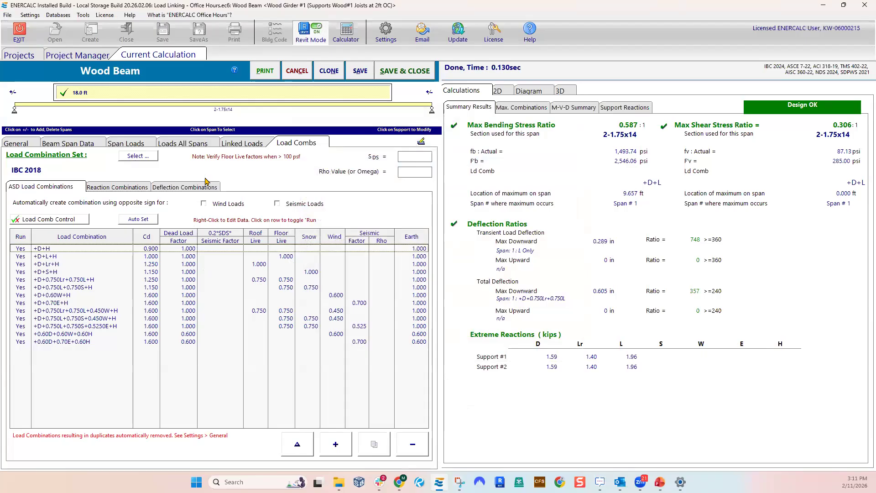
{"action": "left_click", "coordinate": [145, 157]}
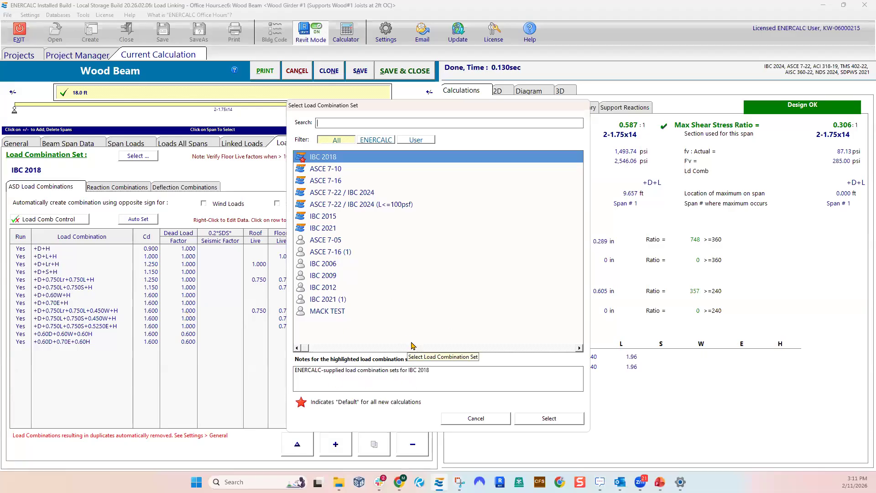
{"action": "left_click", "coordinate": [474, 417]}
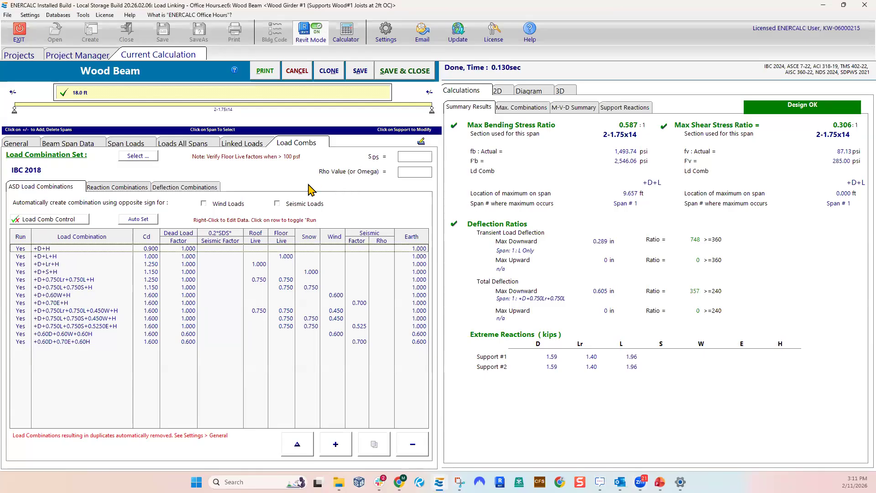
{"action": "left_click", "coordinate": [296, 75]}
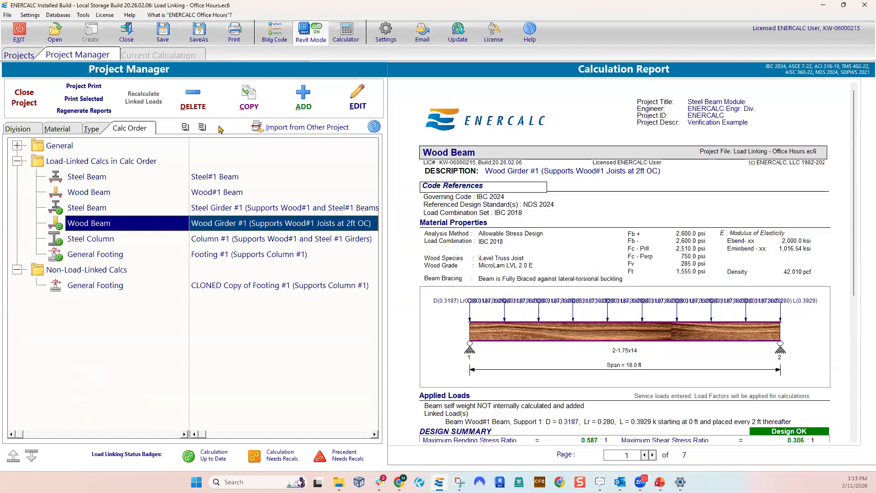
Open the project's building code information and examine the available building code editions and load combination sets
{"action": "left_click", "coordinate": [270, 38]}
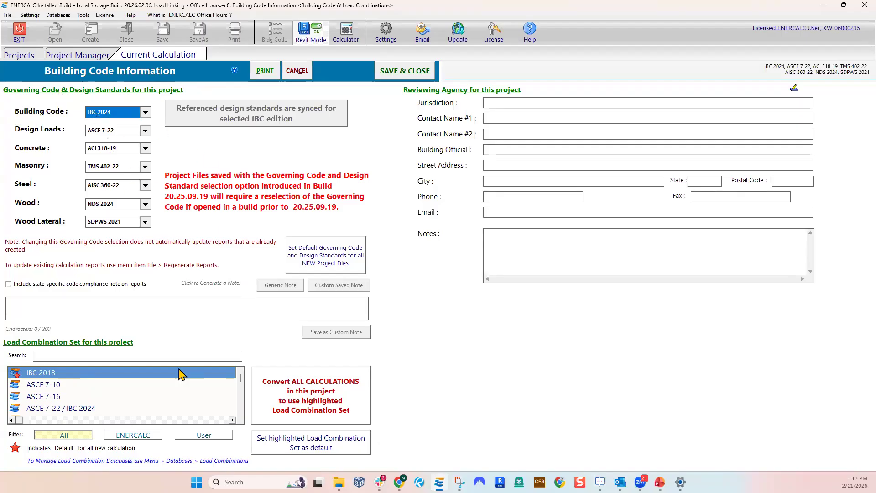
{"action": "scroll", "coordinate": [84, 385], "scroll_direction": "down", "scroll_amount": 1}
{"action": "scroll", "coordinate": [57, 392], "scroll_direction": "up", "scroll_amount": 1}
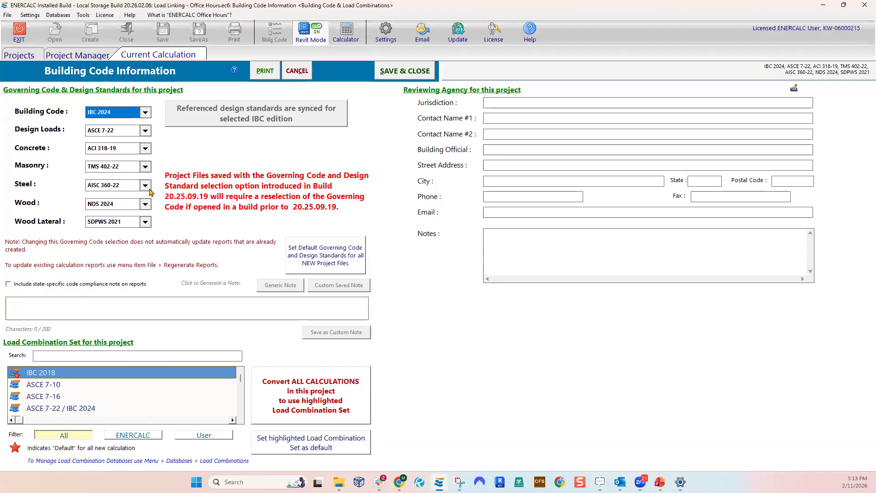
{"action": "left_click", "coordinate": [145, 113]}
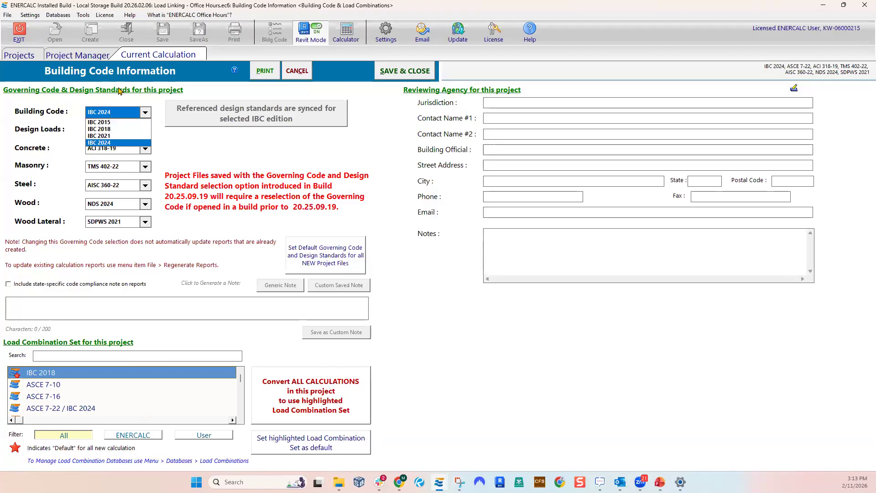
{"action": "left_click", "coordinate": [179, 145]}
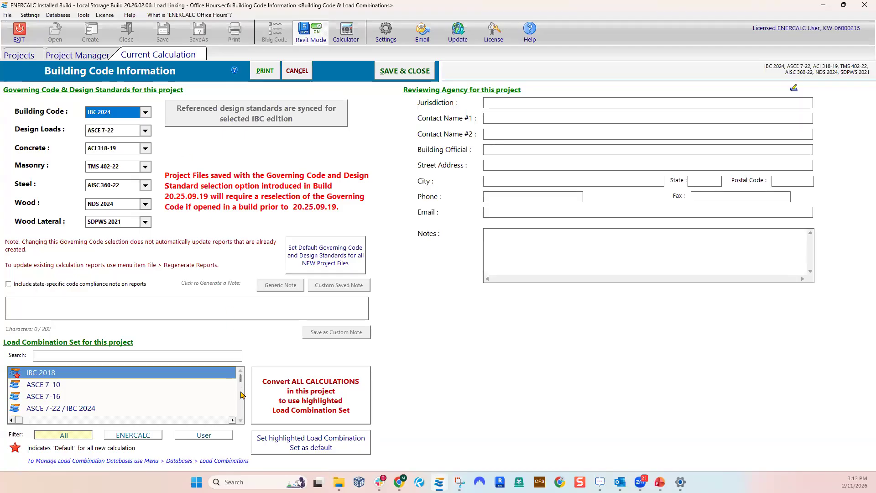
{"action": "scroll", "coordinate": [241, 389], "scroll_direction": "down", "scroll_amount": 5}
{"action": "scroll", "coordinate": [237, 365], "scroll_direction": "up", "scroll_amount": 5}
{"action": "left_click", "coordinate": [146, 114]}
{"action": "left_click", "coordinate": [146, 114]}
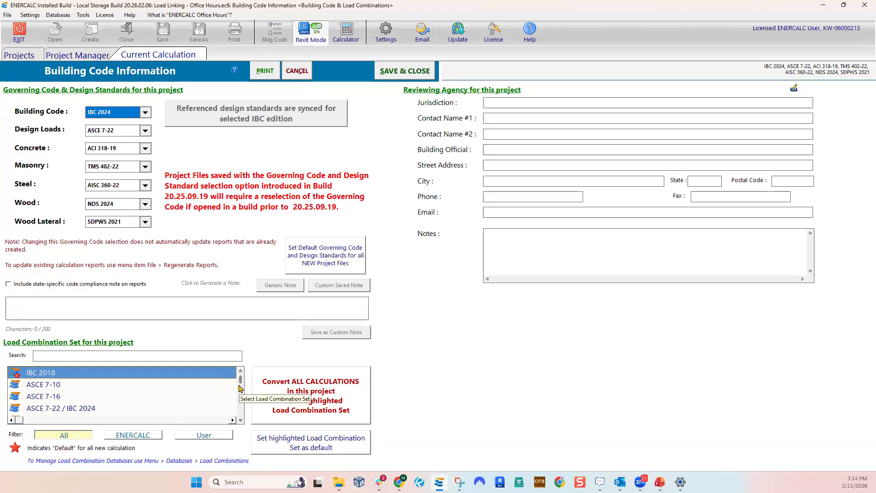
Highlight the IBC 2021 load combination set for the project and browse the other sets in the list
{"action": "scroll", "coordinate": [240, 396], "scroll_direction": "down", "scroll_amount": 2}
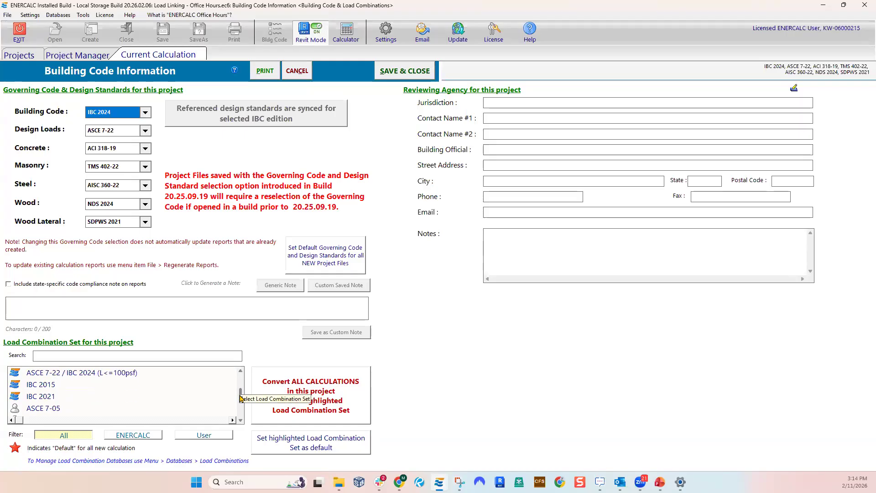
{"action": "left_click", "coordinate": [48, 397]}
{"action": "scroll", "coordinate": [92, 399], "scroll_direction": "down", "scroll_amount": 2}
{"action": "scroll", "coordinate": [90, 403], "scroll_direction": "up", "scroll_amount": 2}
{"action": "scroll", "coordinate": [87, 401], "scroll_direction": "down", "scroll_amount": 2}
{"action": "scroll", "coordinate": [63, 394], "scroll_direction": "up", "scroll_amount": 2}
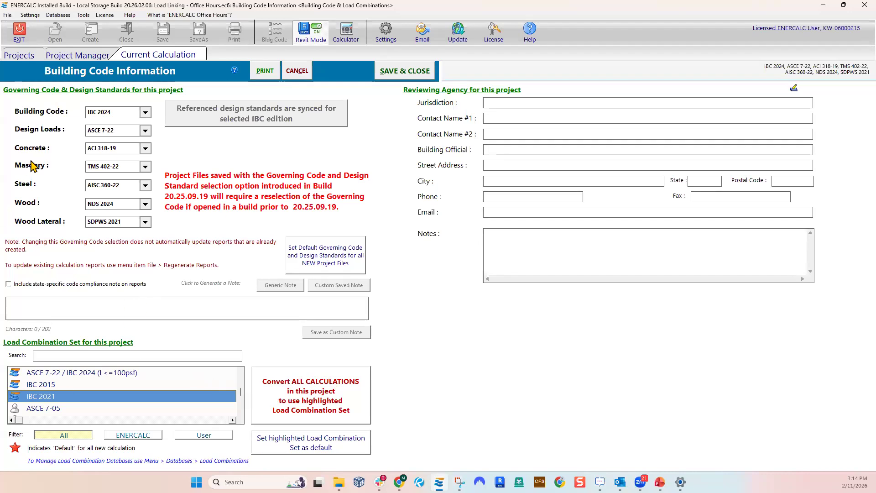
{"action": "scroll", "coordinate": [64, 393], "scroll_direction": "down", "scroll_amount": 3}
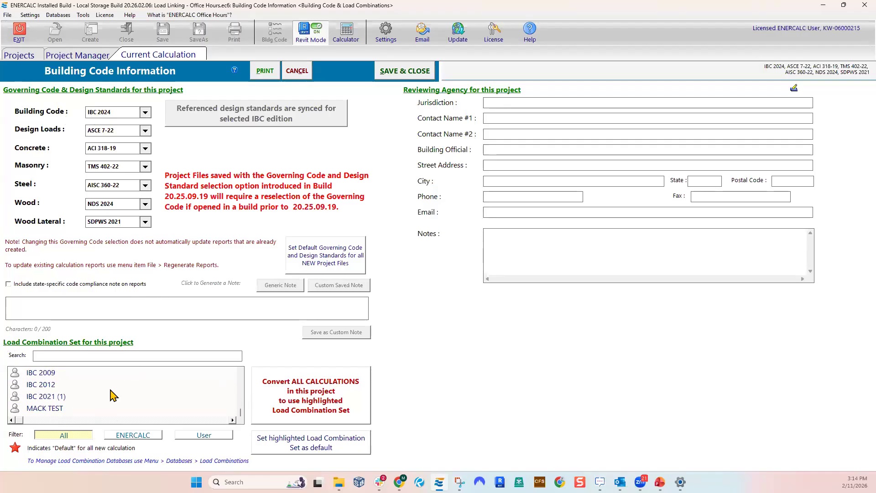
Highlight the IBC 2021 (1) and ASCE 7-10 load combination sets, check the building code editions, and close Building Code Information without saving
{"action": "left_click", "coordinate": [53, 412]}
{"action": "left_click", "coordinate": [57, 396]}
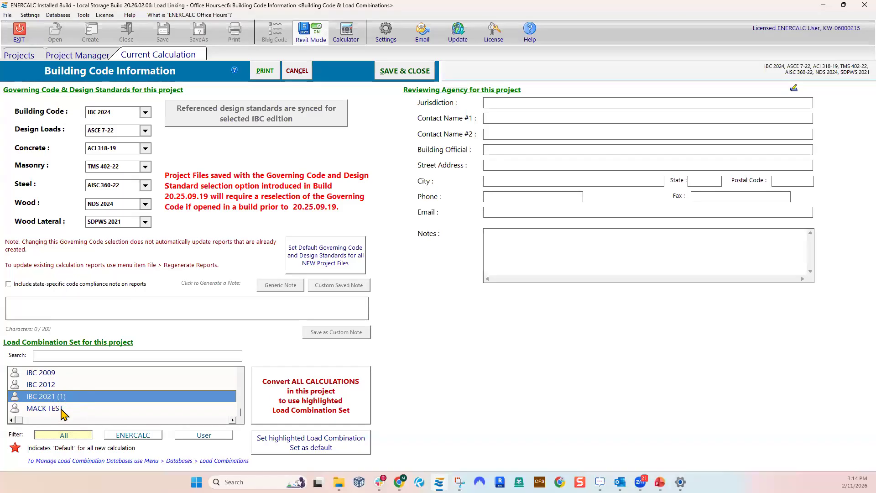
{"action": "scroll", "coordinate": [63, 403], "scroll_direction": "up", "scroll_amount": 2}
{"action": "scroll", "coordinate": [63, 404], "scroll_direction": "up", "scroll_amount": 2}
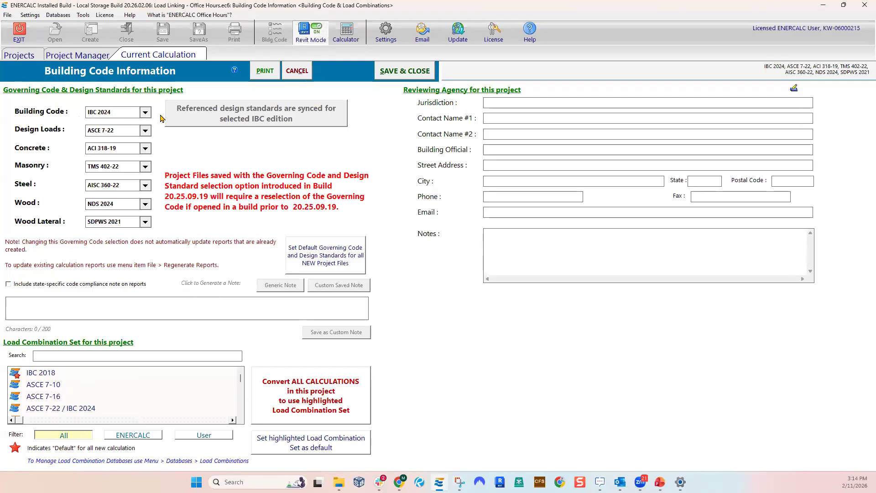
{"action": "left_click", "coordinate": [145, 113]}
{"action": "left_click", "coordinate": [124, 122]}
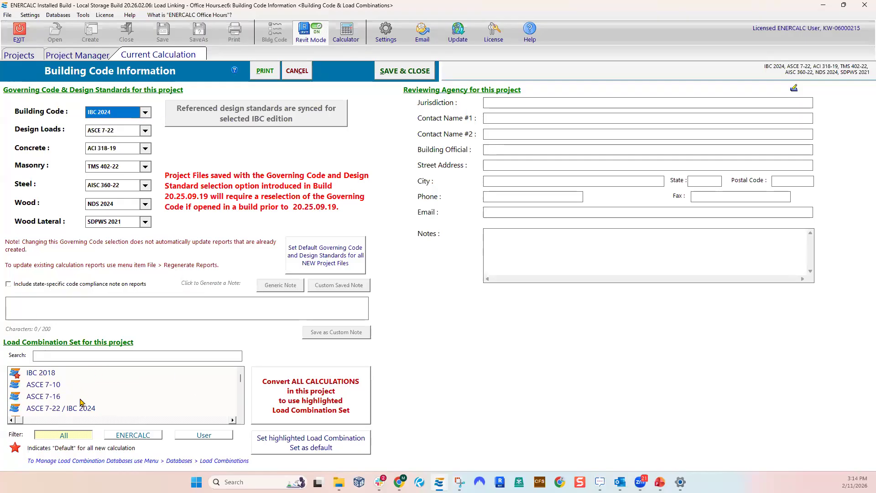
{"action": "left_click", "coordinate": [54, 386]}
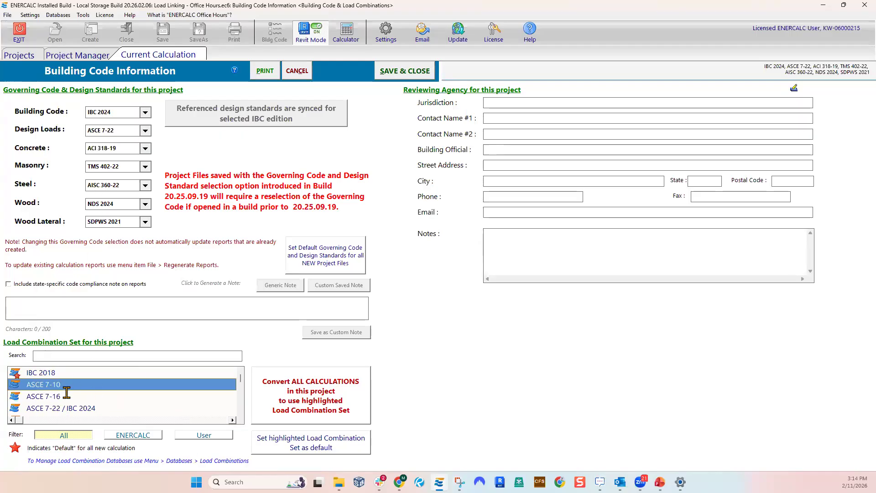
{"action": "left_click", "coordinate": [297, 71]}
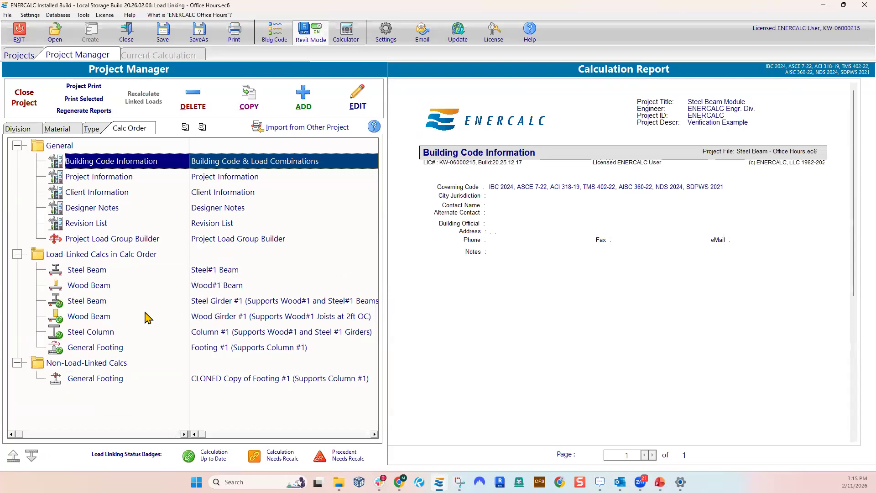
Compare the calculation reports of Steel Girder #1 and Wood Girder #1, including their load combination sets and design summaries
{"action": "left_click", "coordinate": [92, 302]}
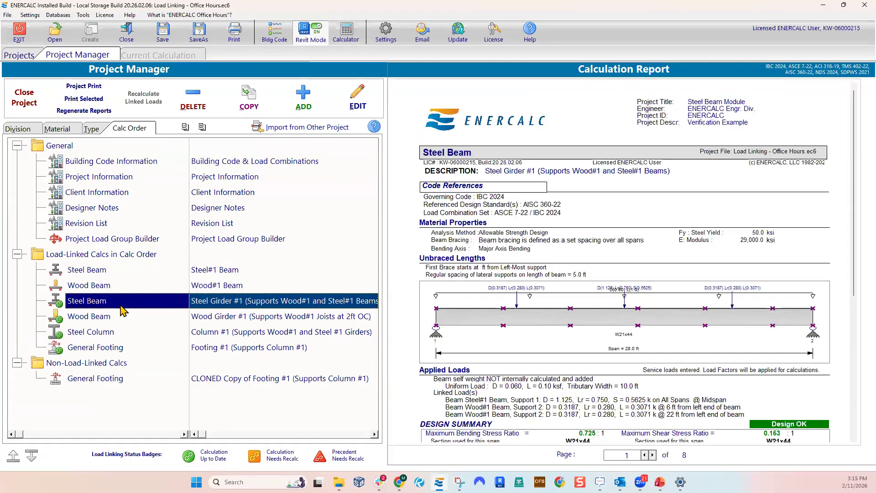
{"action": "scroll", "coordinate": [562, 283], "scroll_direction": "down", "scroll_amount": 10}
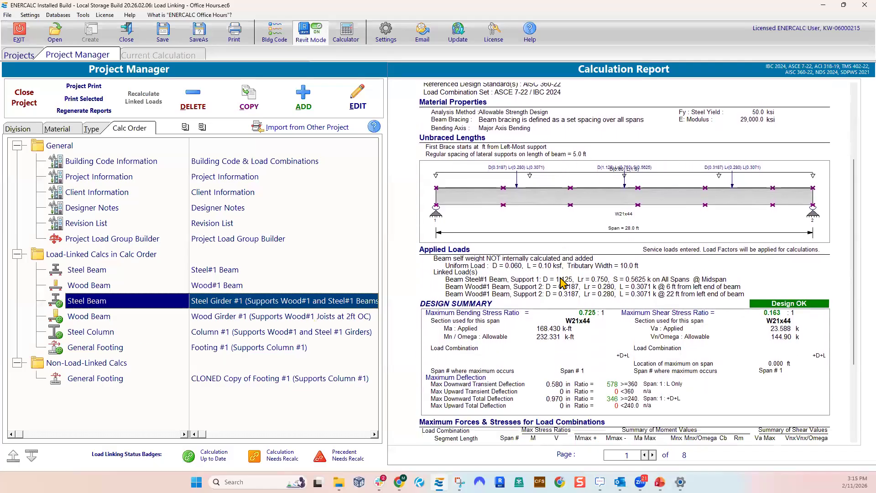
{"action": "scroll", "coordinate": [562, 283], "scroll_direction": "up", "scroll_amount": 10}
{"action": "left_click", "coordinate": [88, 317]}
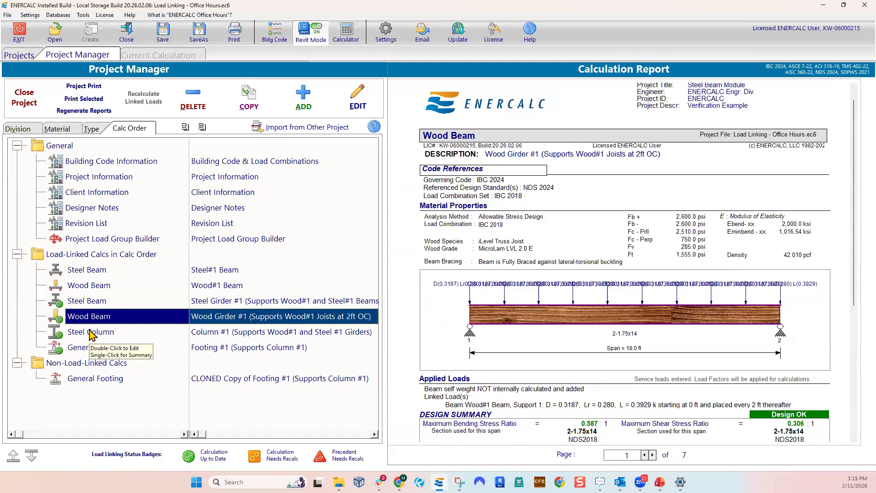
{"action": "scroll", "coordinate": [712, 329], "scroll_direction": "down", "scroll_amount": 3}
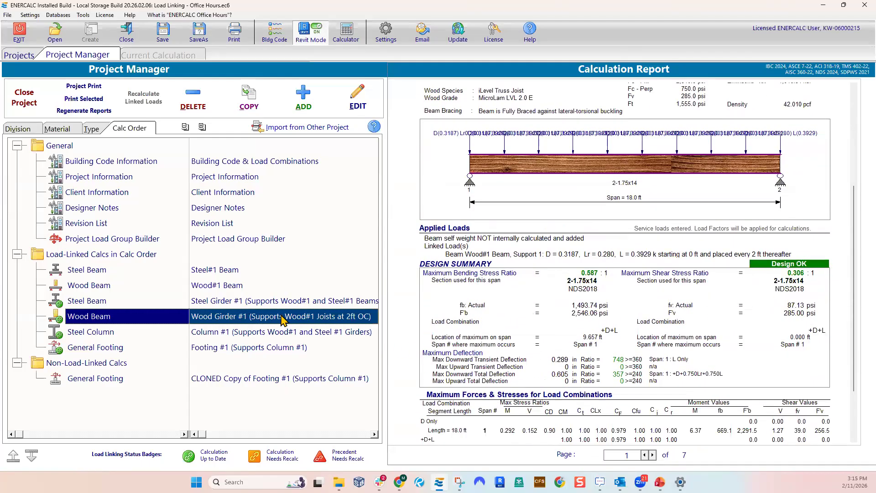
{"action": "left_click", "coordinate": [278, 301]}
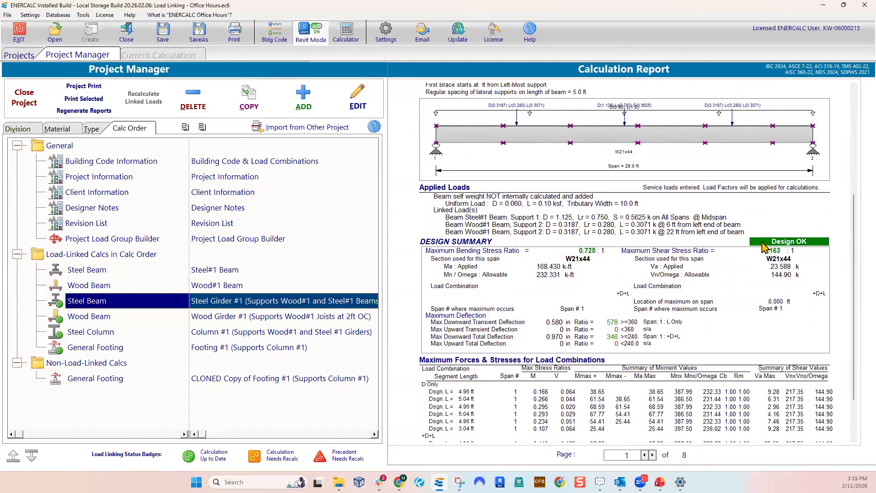
{"action": "scroll", "coordinate": [789, 253], "scroll_direction": "up", "scroll_amount": 1}
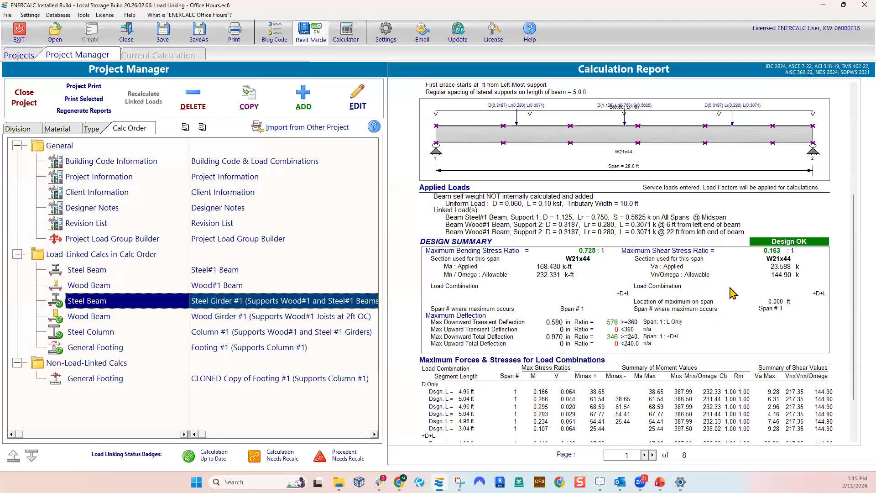
Review the Footing #1 calculation, close it without saving, and look through the reports of Column #1 and both girders
{"action": "left_click", "coordinate": [105, 346]}
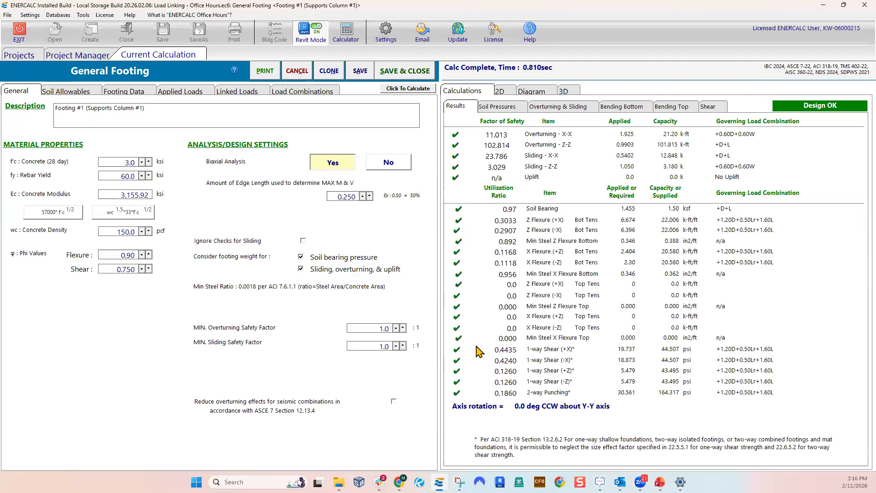
{"action": "left_click", "coordinate": [297, 71]}
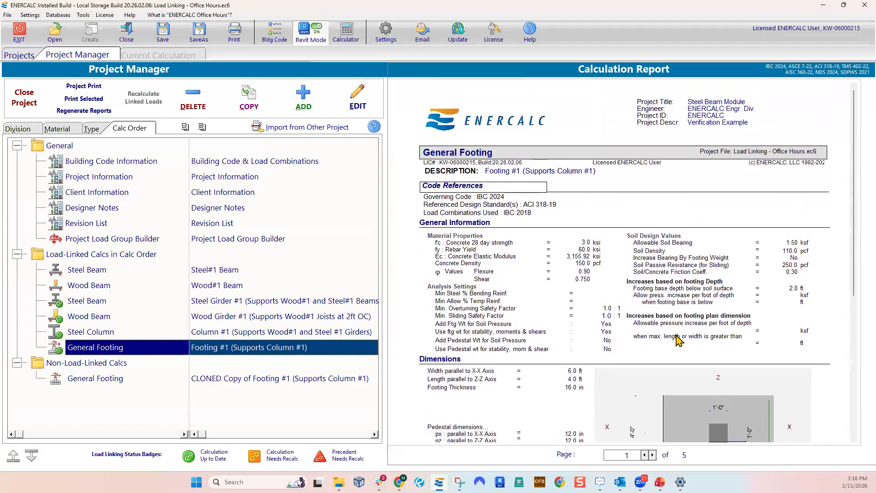
{"action": "left_click", "coordinate": [276, 336]}
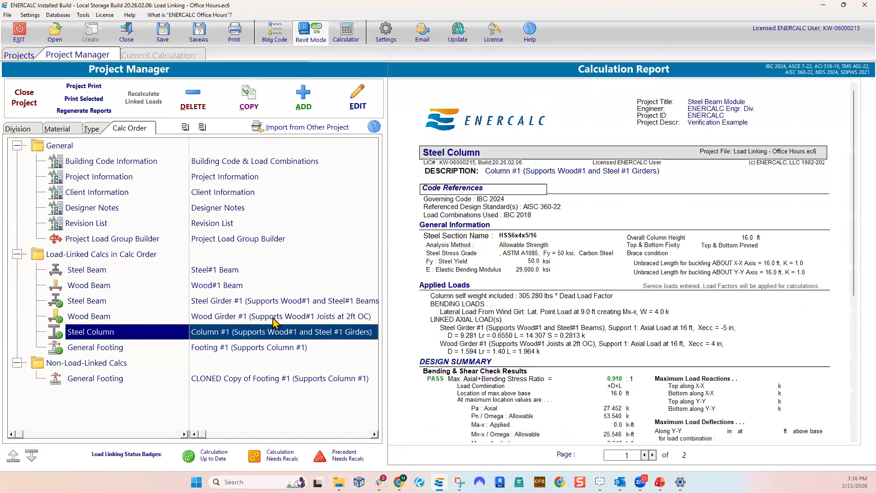
{"action": "left_click", "coordinate": [273, 316]}
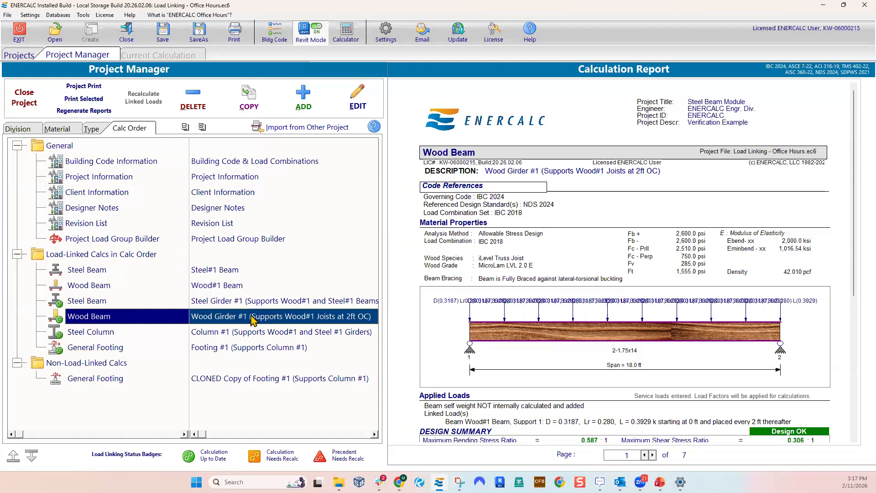
{"action": "left_click", "coordinate": [209, 304]}
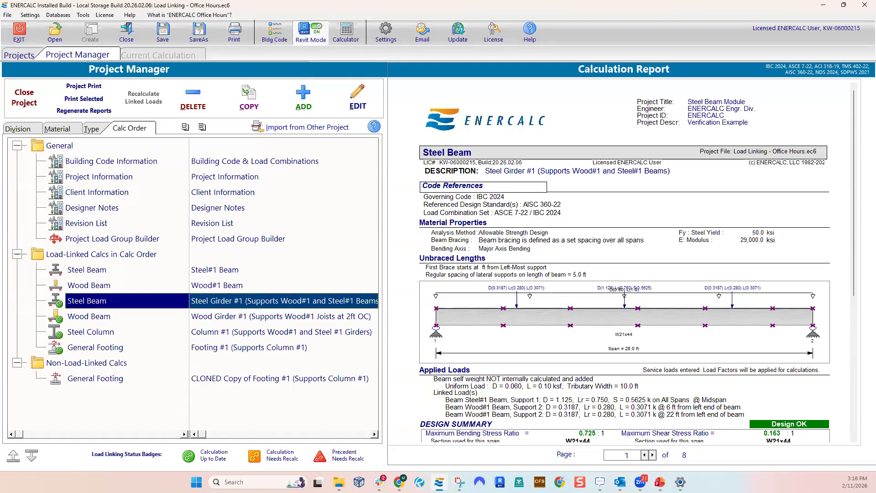
{"action": "left_click", "coordinate": [242, 316]}
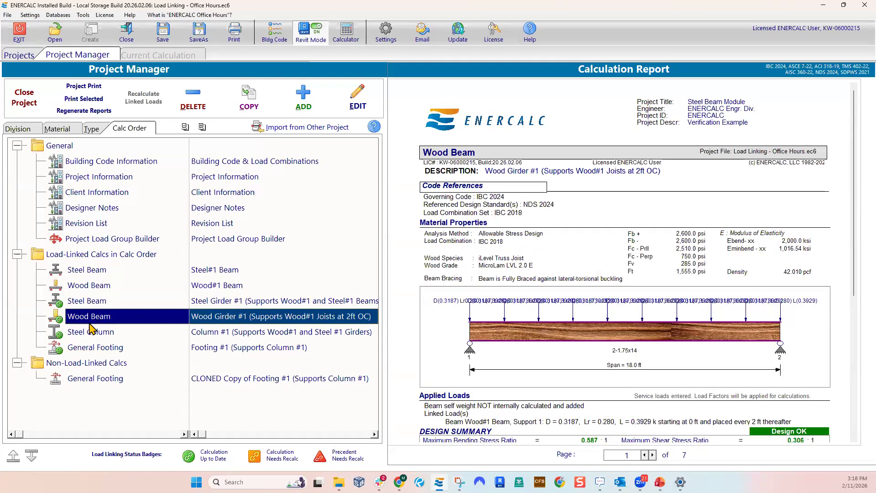
Open Wood Girder #1's linked loads, select the existing Wood#1 Beam link, and display the girder in the 2D view
{"action": "double_click", "coordinate": [215, 317]}
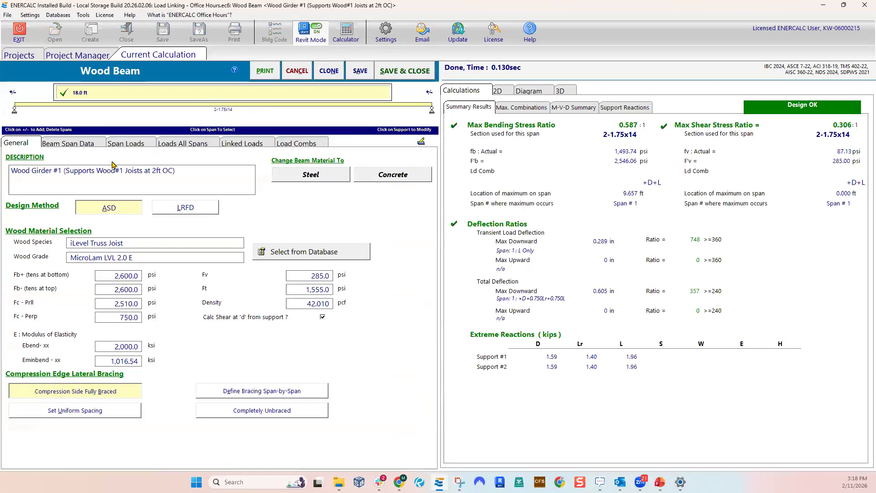
{"action": "left_click", "coordinate": [234, 144]}
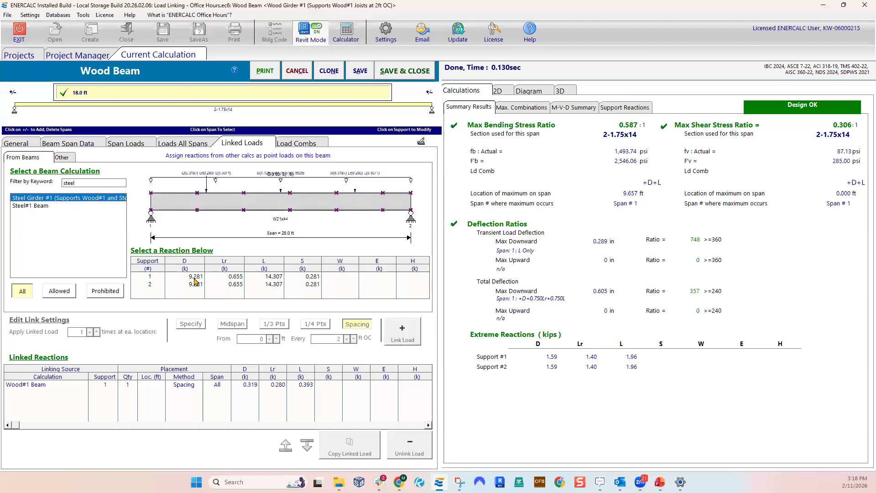
{"action": "left_click", "coordinate": [185, 384]}
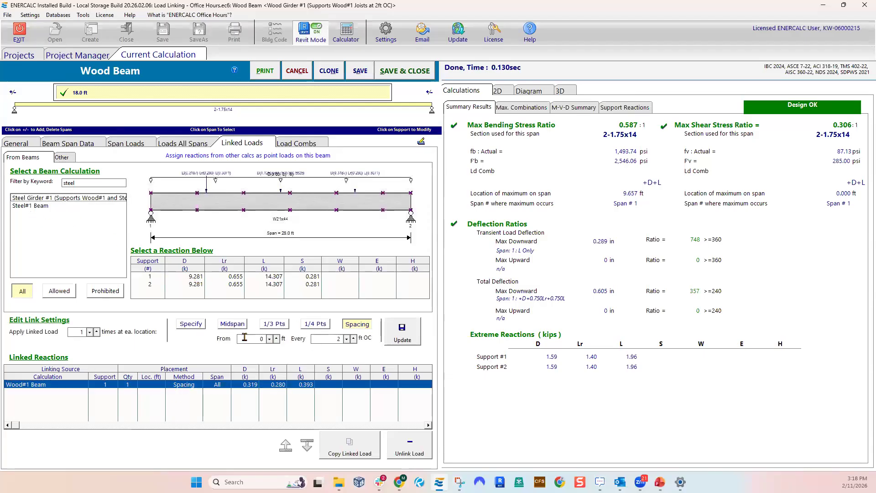
{"action": "left_click", "coordinate": [498, 91]}
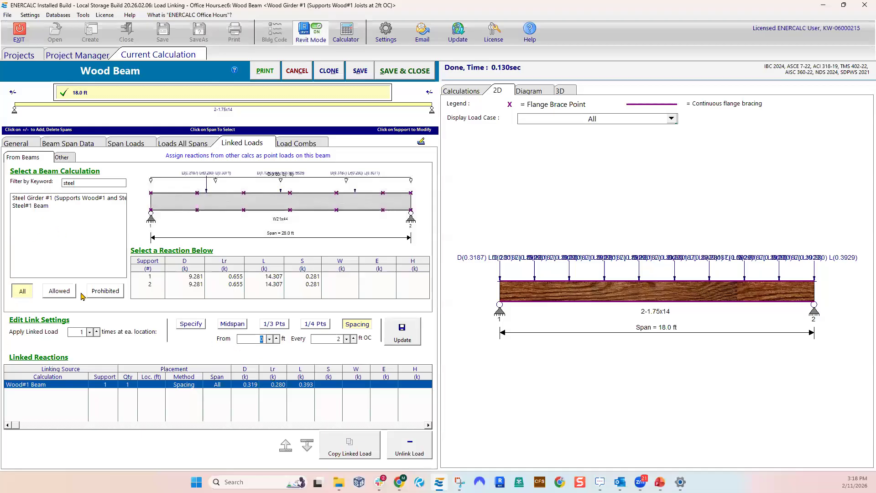
{"action": "left_click", "coordinate": [155, 284]}
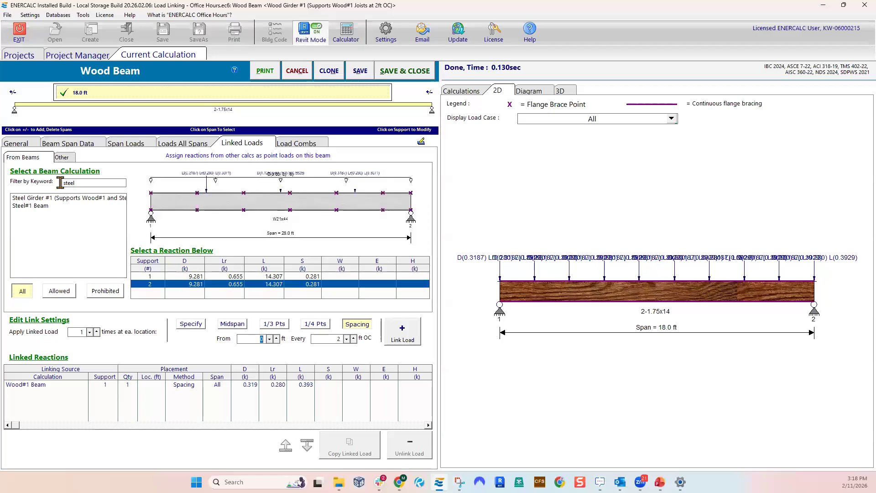
Clear the keyword filter and link Wood#1 Beam's support 1 reaction at midspan of all spans
{"action": "left_click", "coordinate": [76, 183]}
{"action": "key", "text": "BackSpace"}
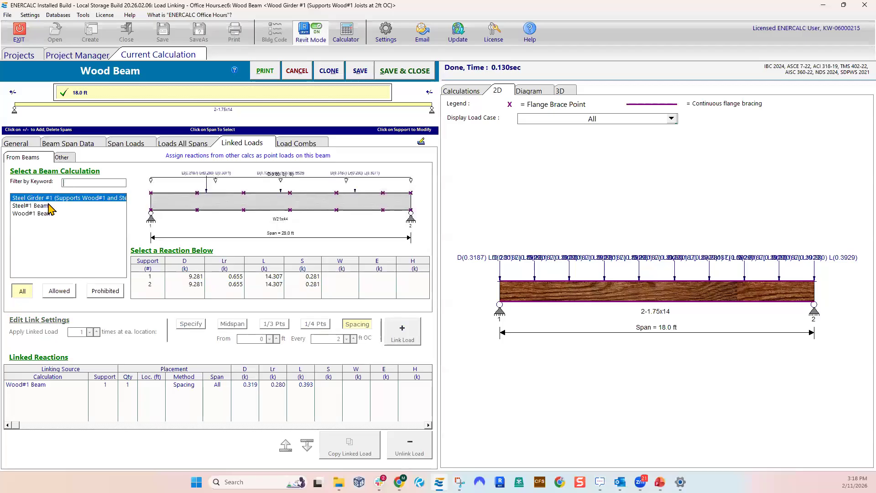
{"action": "left_click", "coordinate": [36, 213]}
{"action": "left_click", "coordinate": [152, 276]}
{"action": "left_click", "coordinate": [237, 325]}
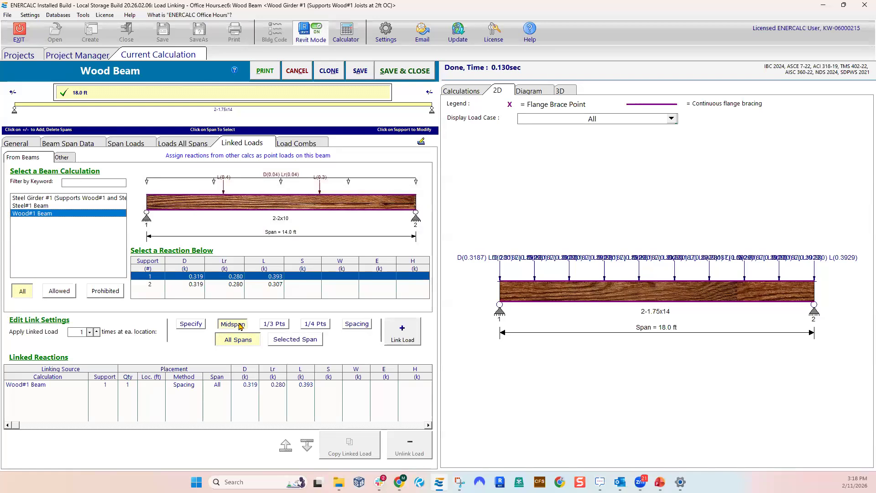
{"action": "left_click", "coordinate": [403, 332]}
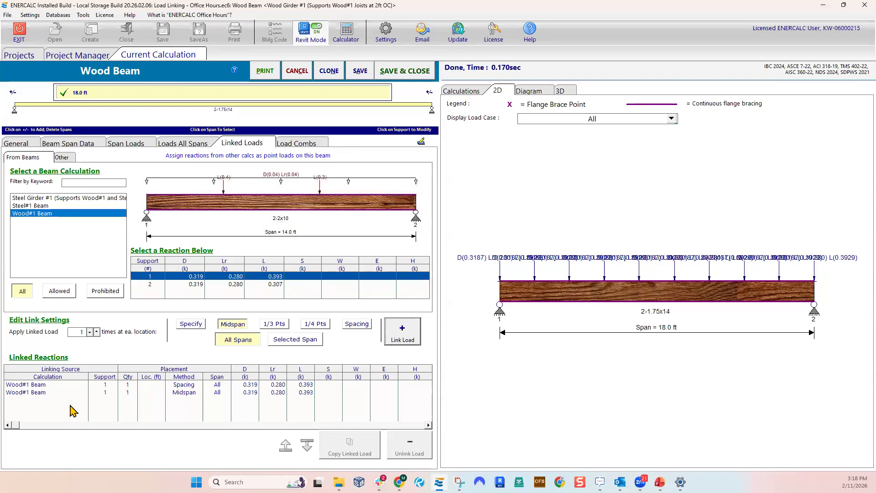
Change the spacing-based Wood#1 Beam link to placement at the 1/3 points and update it
{"action": "left_click", "coordinate": [52, 387]}
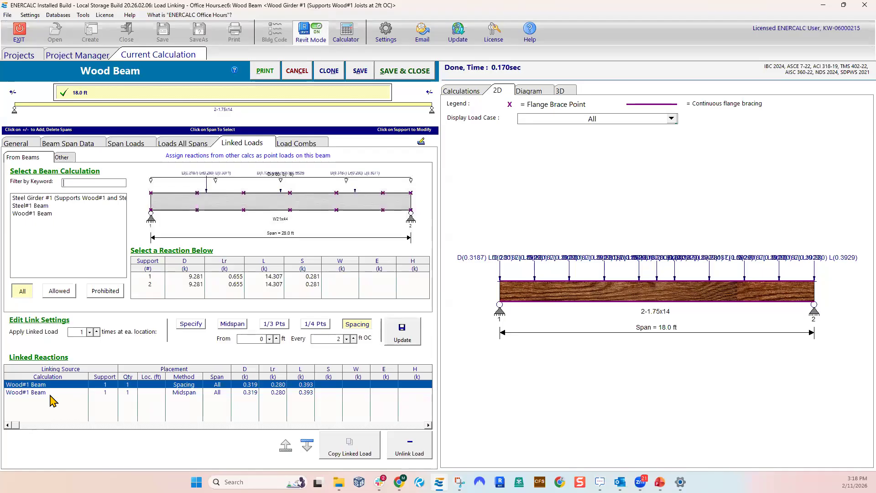
{"action": "left_click", "coordinate": [53, 392]}
{"action": "left_click", "coordinate": [53, 385]}
{"action": "left_click", "coordinate": [273, 325]}
{"action": "left_click", "coordinate": [403, 331]}
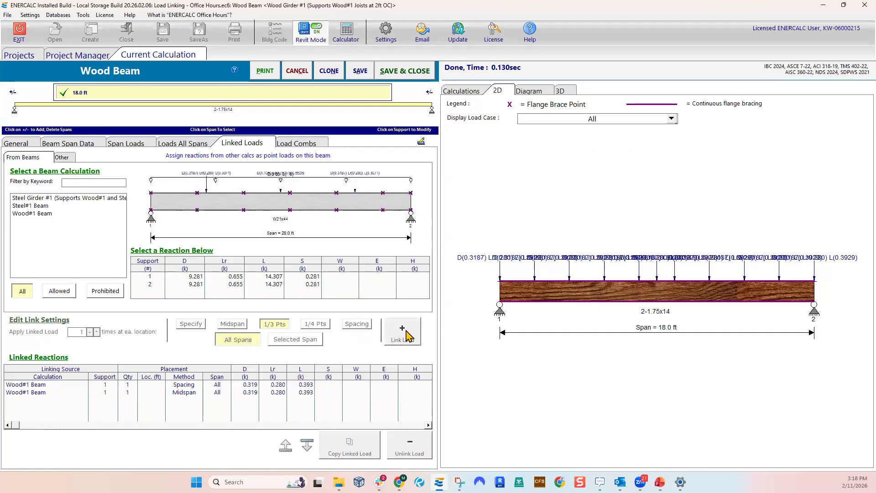
Inspect the settings of the 1/3-point and midspan links, with Wood#1 Beam selected as the source for a new link
{"action": "left_click", "coordinate": [35, 385]}
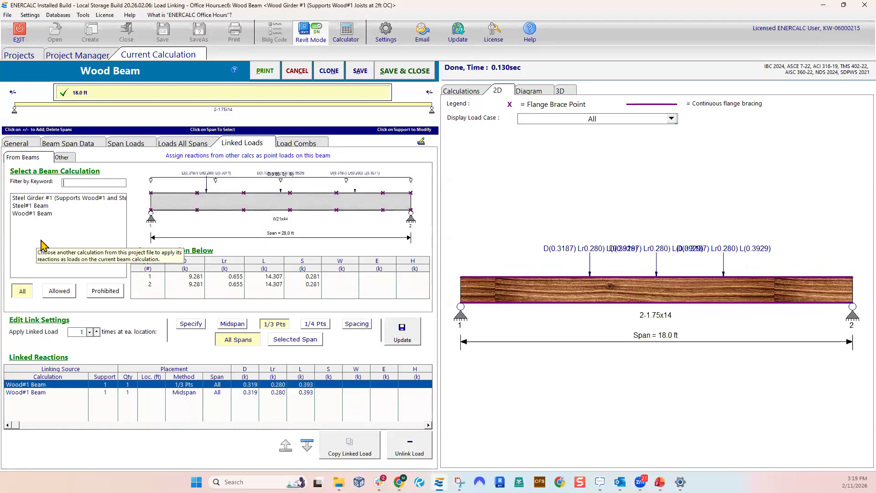
{"action": "left_click", "coordinate": [30, 213]}
{"action": "left_click", "coordinate": [149, 277]}
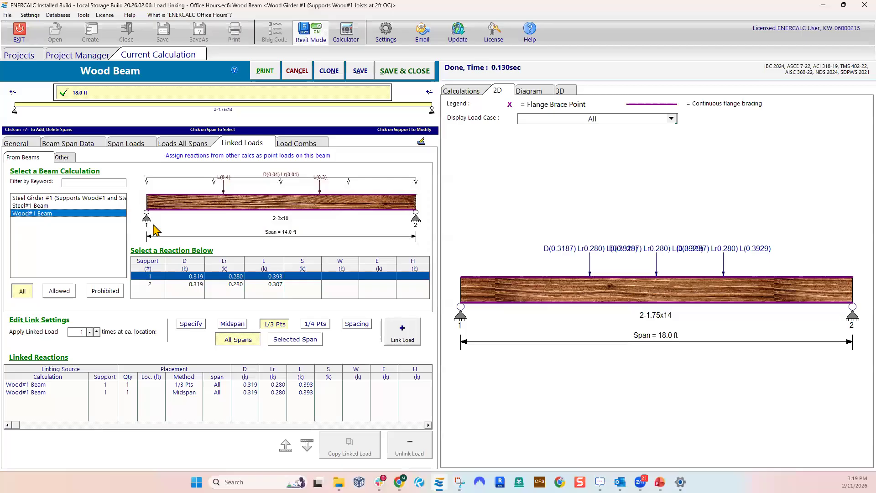
{"action": "left_click", "coordinate": [29, 385]}
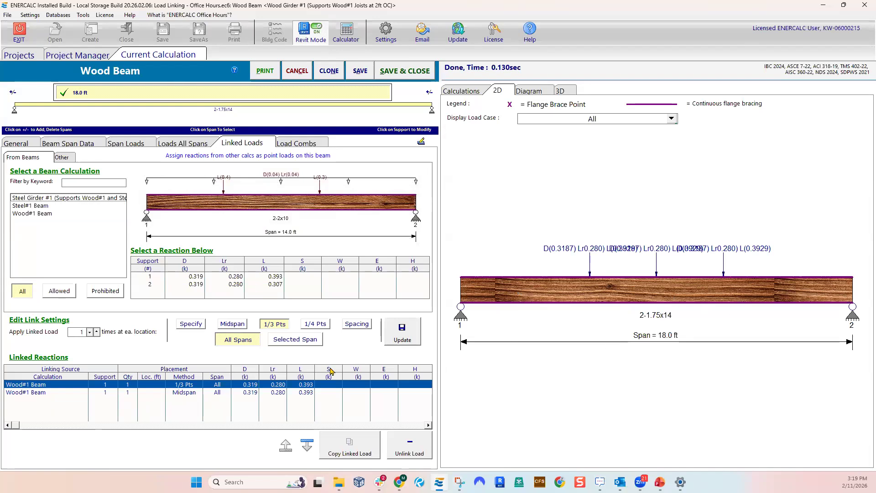
{"action": "left_click", "coordinate": [48, 394]}
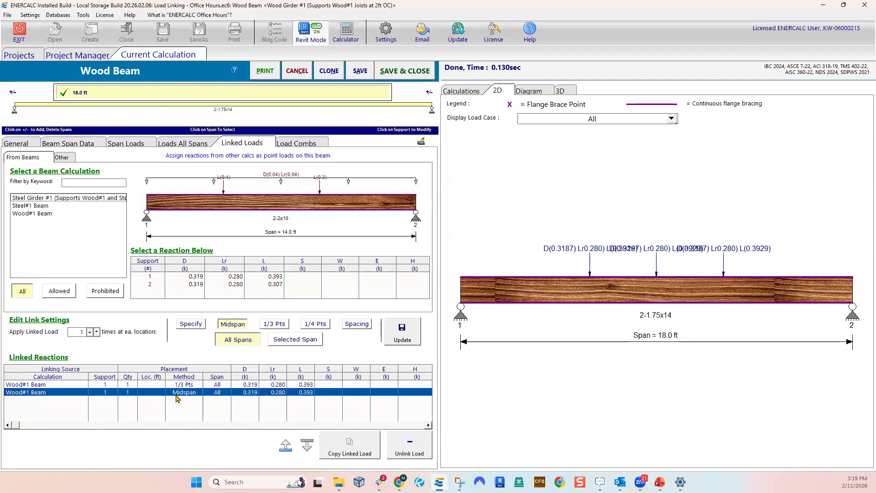
Link Wood#1 Beam's support 1 reaction at a specified location 2 ft from the left end of the beam
{"action": "left_click", "coordinate": [152, 277]}
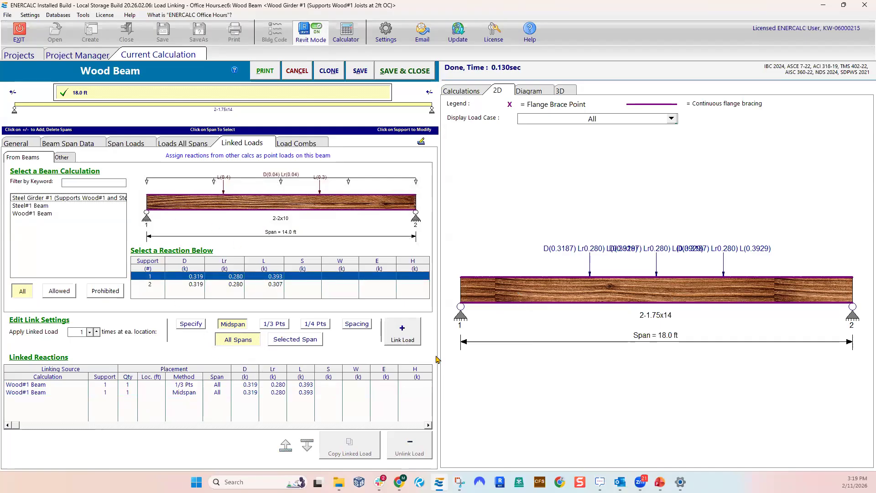
{"action": "left_click", "coordinate": [192, 325]}
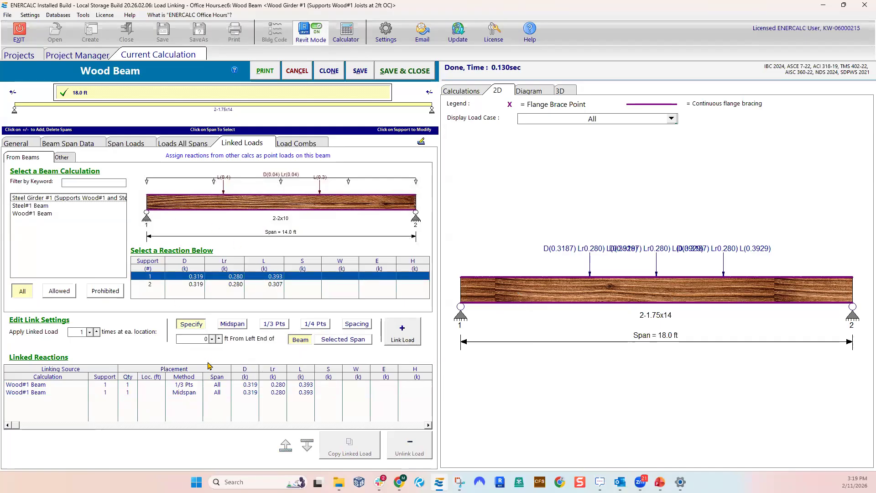
{"action": "left_click", "coordinate": [194, 340]}
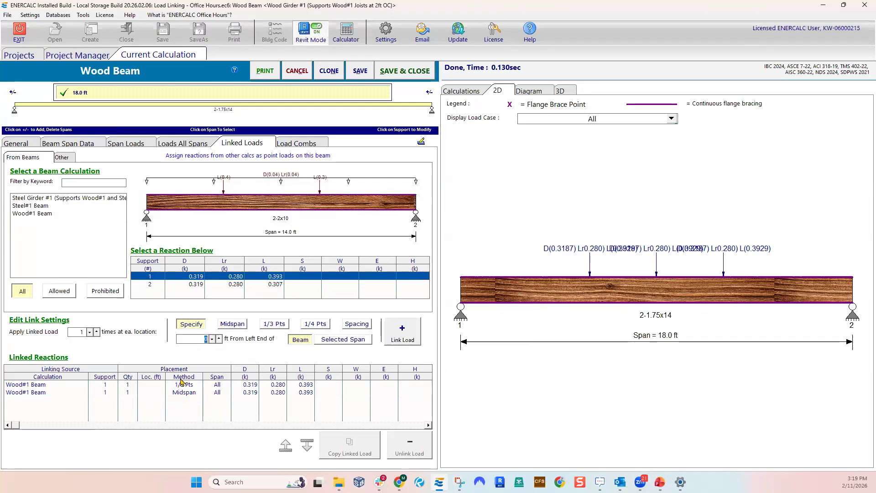
{"action": "type", "text": "2"}
{"action": "left_click", "coordinate": [401, 340]}
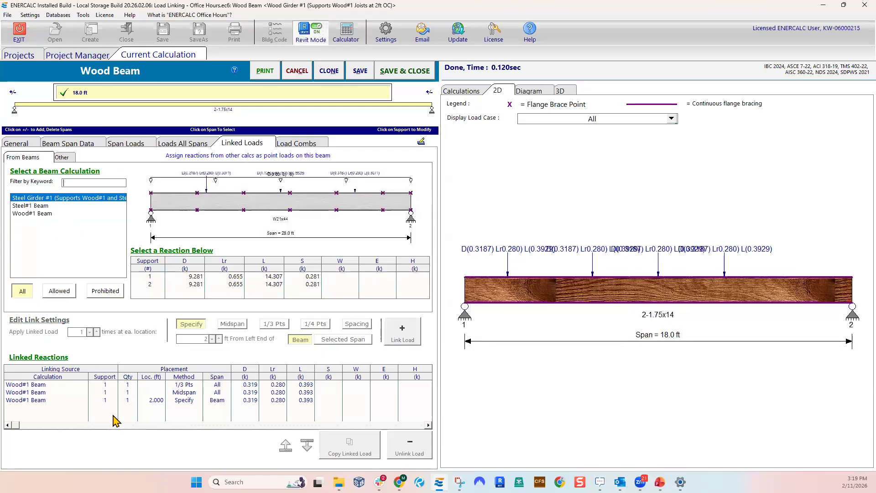
Unlink the specified-location 2 ft reaction and the midspan reaction of Wood#1 Beam from the wood girder
{"action": "left_click", "coordinate": [54, 400]}
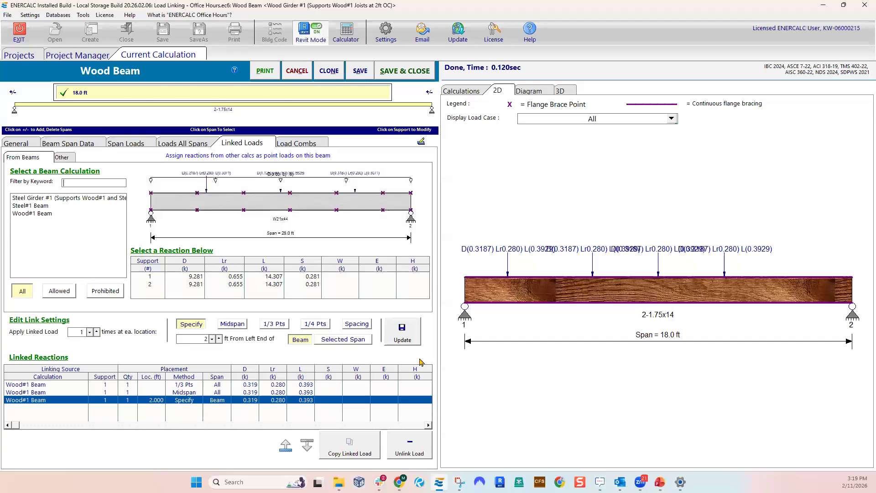
{"action": "left_click", "coordinate": [409, 444]}
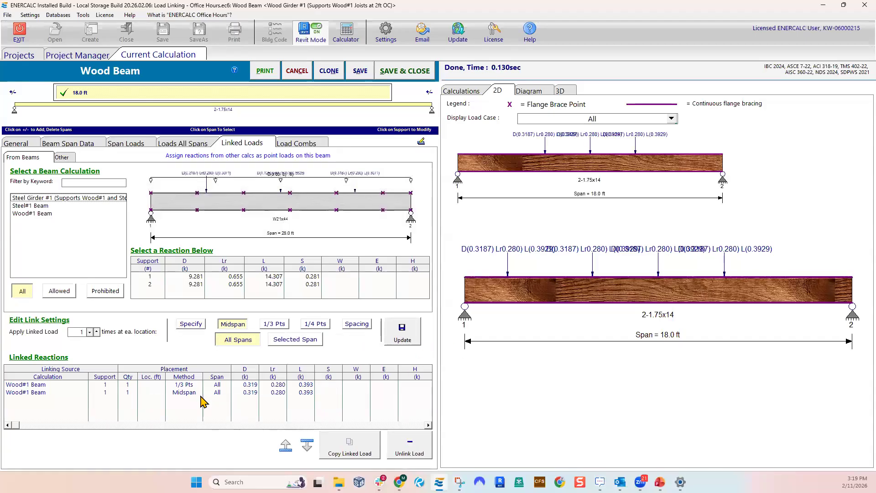
{"action": "left_click", "coordinate": [201, 392]}
{"action": "left_click", "coordinate": [409, 445]}
Change the remaining 1/3-point Wood#1 Beam link to spacing placement from 6 ft every 2 ft on center and update it
{"action": "left_click", "coordinate": [180, 386]}
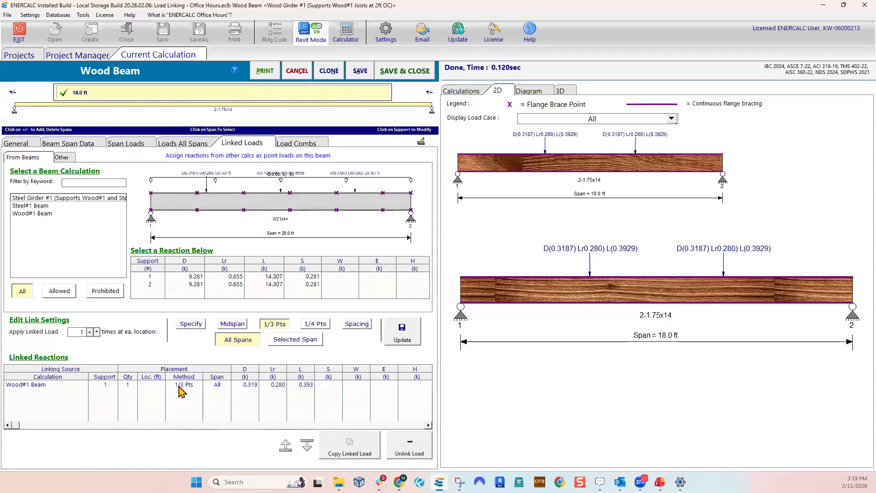
{"action": "left_click", "coordinate": [357, 323]}
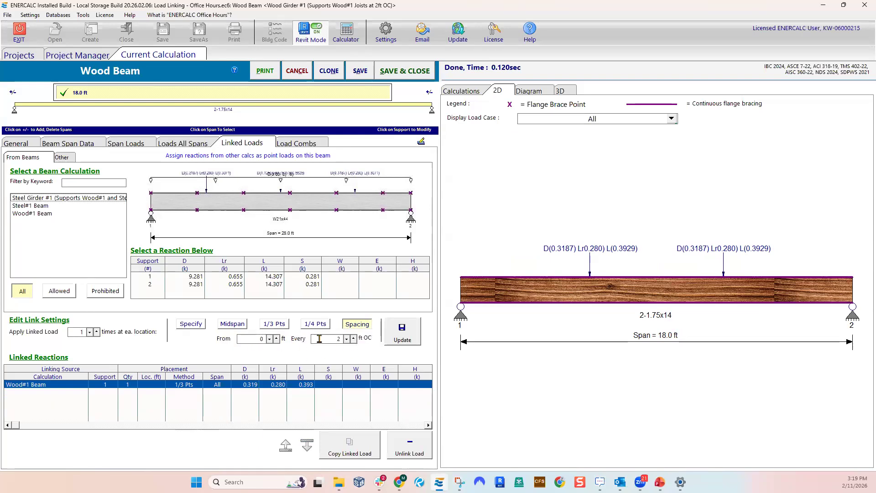
{"action": "double_click", "coordinate": [248, 340]}
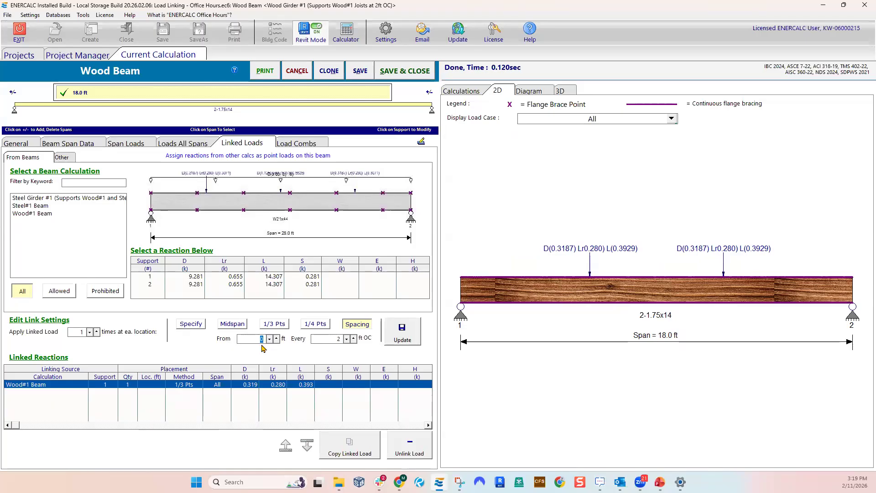
{"action": "double_click", "coordinate": [331, 337]}
{"action": "double_click", "coordinate": [253, 340]}
{"action": "type", "text": "6"}
{"action": "left_click", "coordinate": [393, 339]}
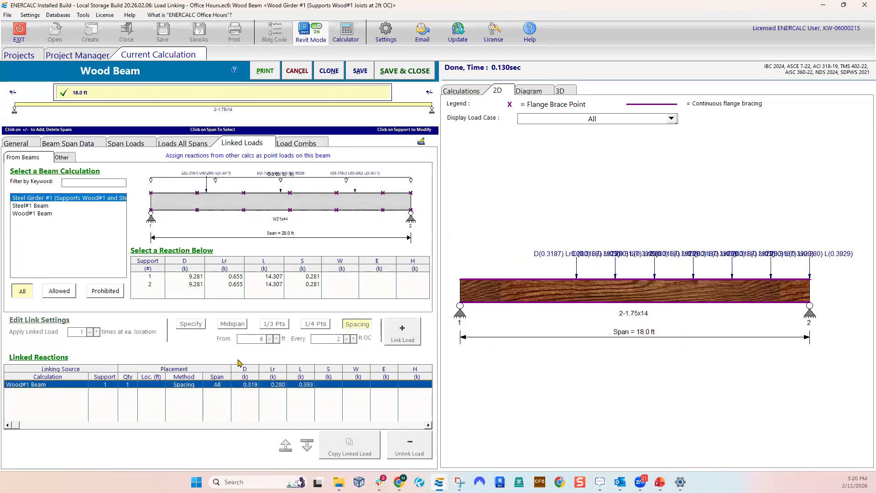
Set the start of the spacing-based Wood#1 Beam link to 10 ft and update it
{"action": "left_click", "coordinate": [226, 386]}
{"action": "type", "text": "10"}
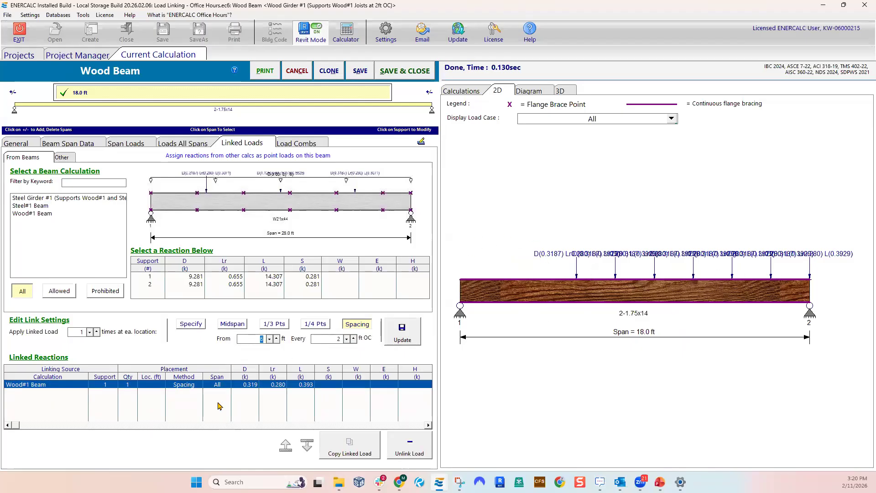
{"action": "left_click", "coordinate": [384, 339]}
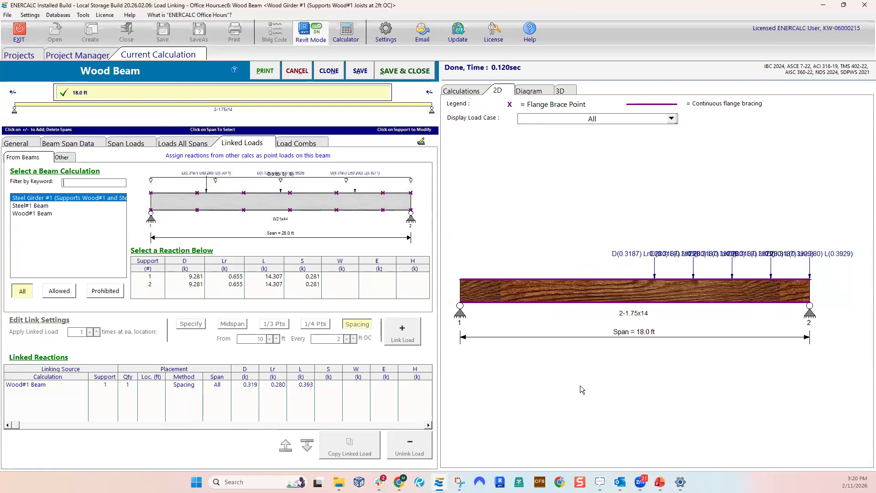
Change the Wood#1 Beam link to a specified location 10 ft from the left end of the beam
{"action": "left_click", "coordinate": [213, 385]}
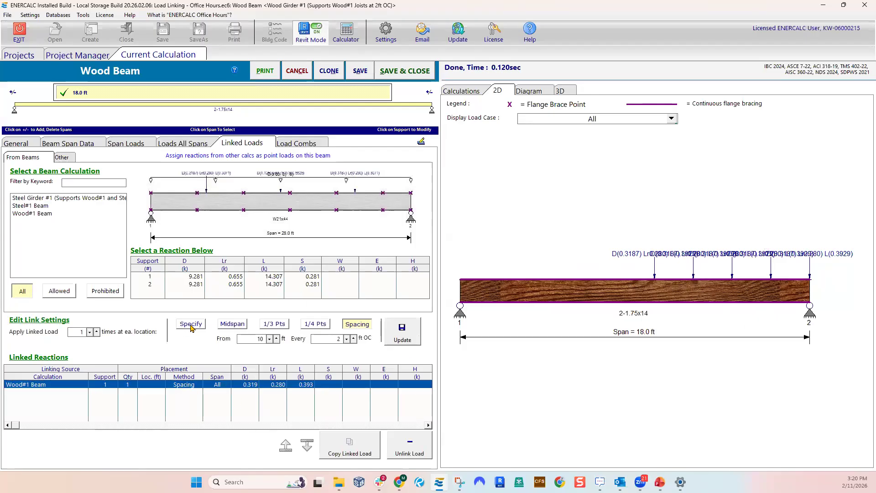
{"action": "left_click", "coordinate": [191, 325]}
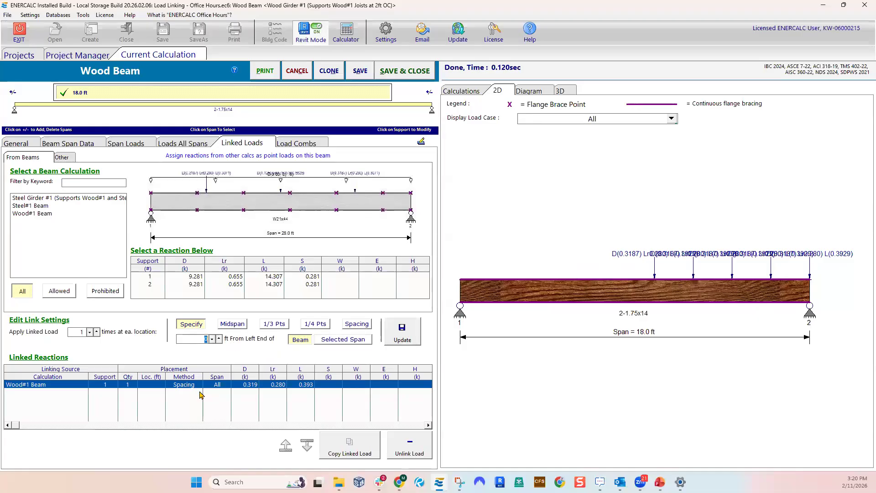
{"action": "type", "text": "10"}
{"action": "key", "text": "Return"}
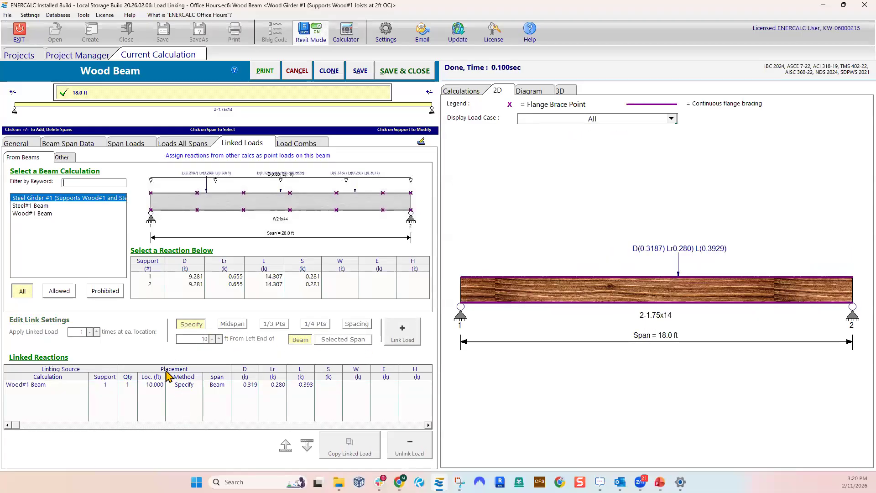
Link Wood#1 Beam's support 1 reaction at a specified location 13 ft from the left end of the beam
{"action": "left_click", "coordinate": [37, 213]}
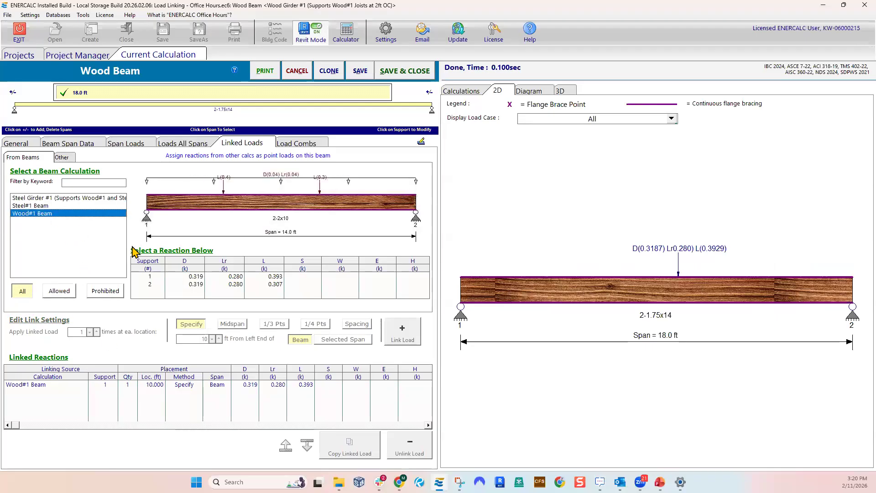
{"action": "left_click", "coordinate": [150, 276]}
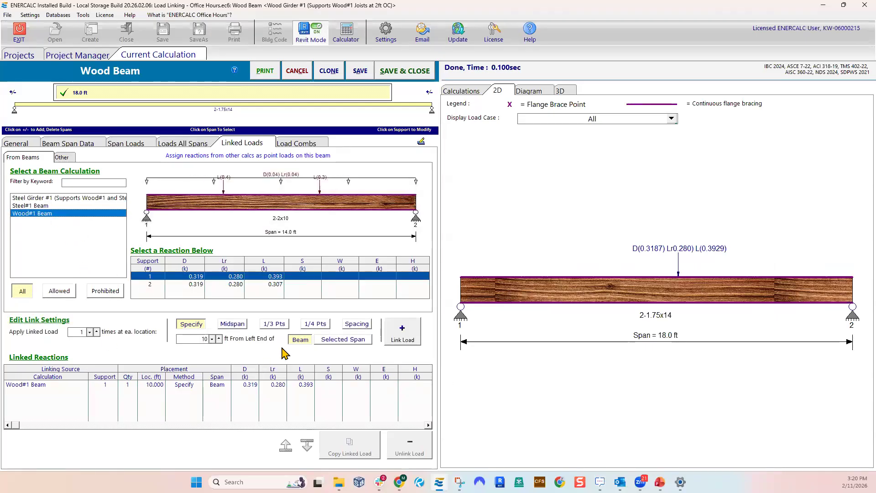
{"action": "left_click_drag", "start_coordinate": [209, 338], "coordinate": [182, 341]}
{"action": "type", "text": "13"}
{"action": "left_click", "coordinate": [404, 337]}
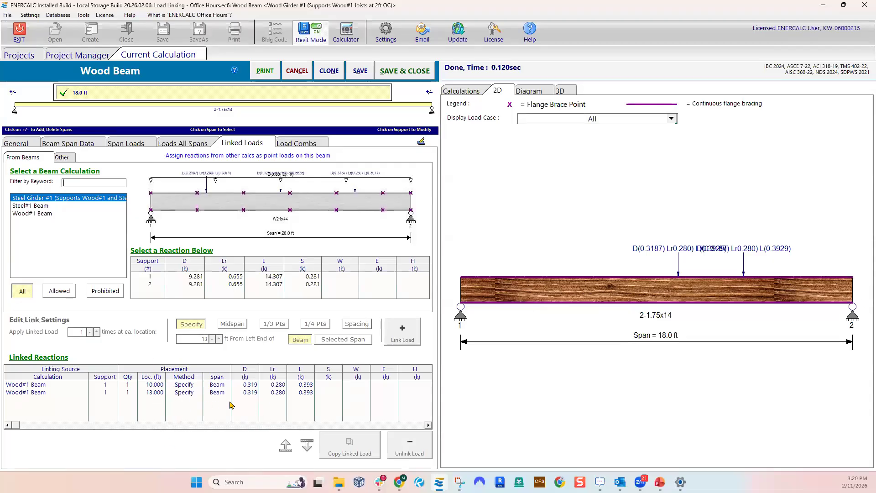
Discard the edits to Wood Girder #1 and collapse the General group in the project's calculation order list
{"action": "left_click", "coordinate": [217, 393]}
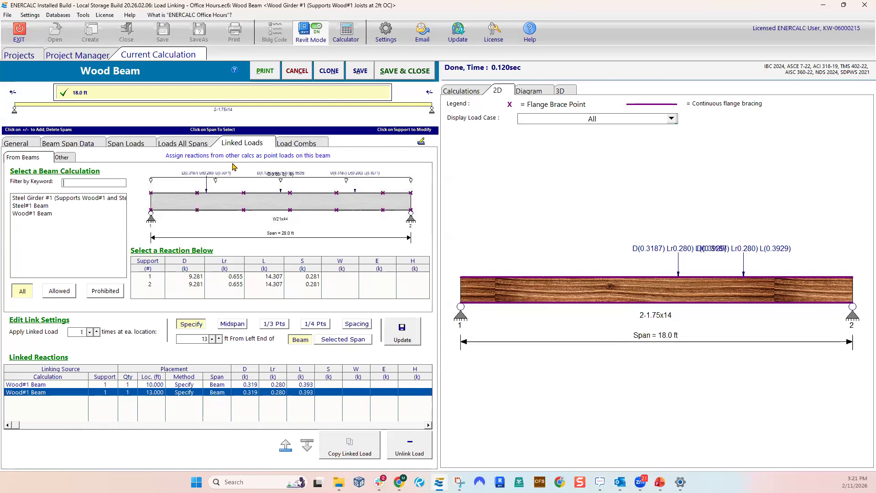
{"action": "left_click", "coordinate": [296, 71]}
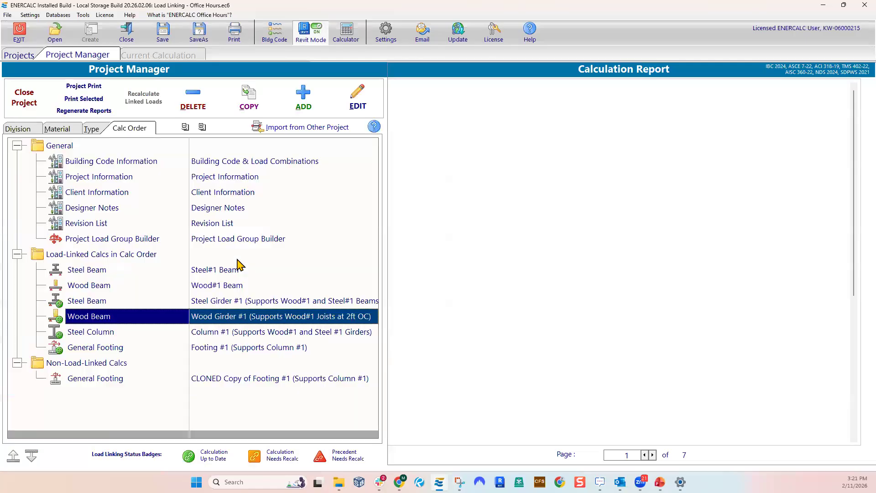
{"action": "scroll", "coordinate": [188, 235], "scroll_direction": "right", "scroll_amount": 2}
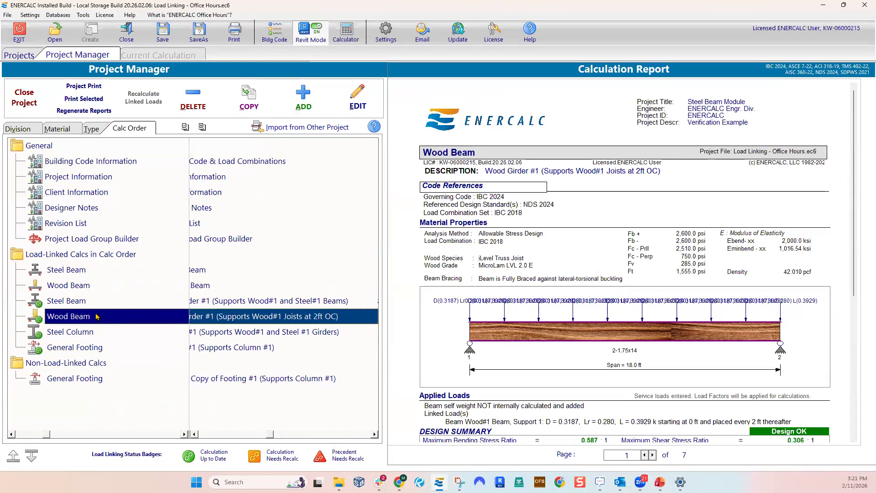
{"action": "scroll", "coordinate": [252, 343], "scroll_direction": "right", "scroll_amount": 2}
{"action": "scroll", "coordinate": [252, 343], "scroll_direction": "left", "scroll_amount": 4}
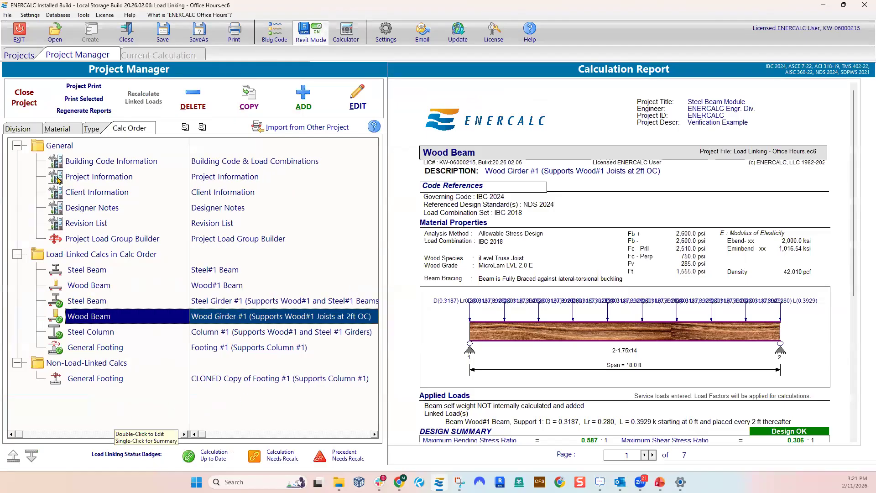
{"action": "left_click", "coordinate": [17, 146]}
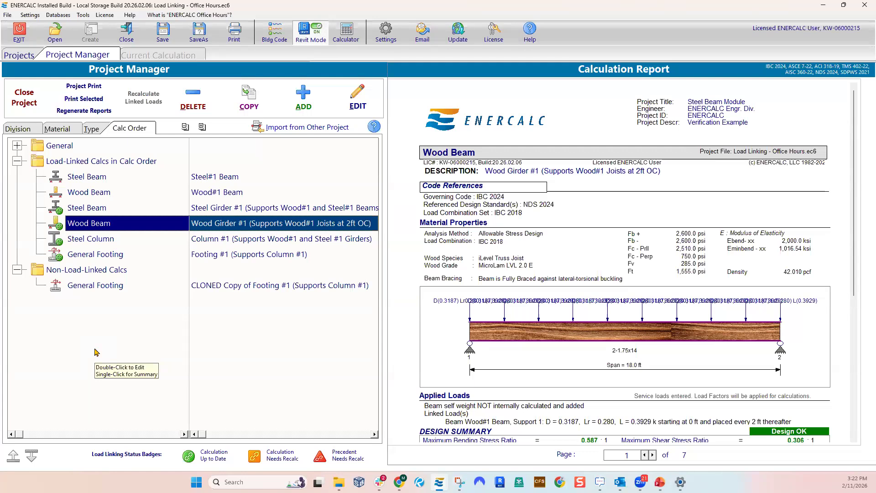
Inspect the linked loads of Wood Girder #1 with Steel Girder #1's support 1 reaction selected, and leave without saving
{"action": "double_click", "coordinate": [209, 227]}
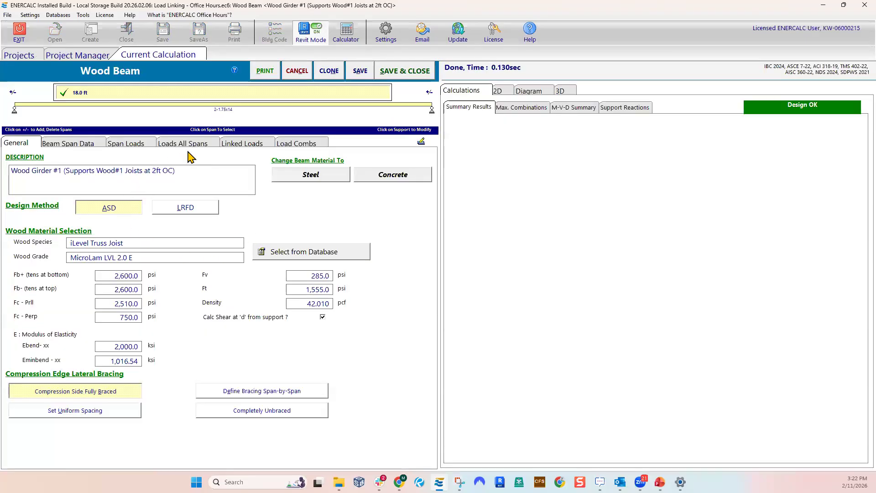
{"action": "left_click", "coordinate": [235, 145]}
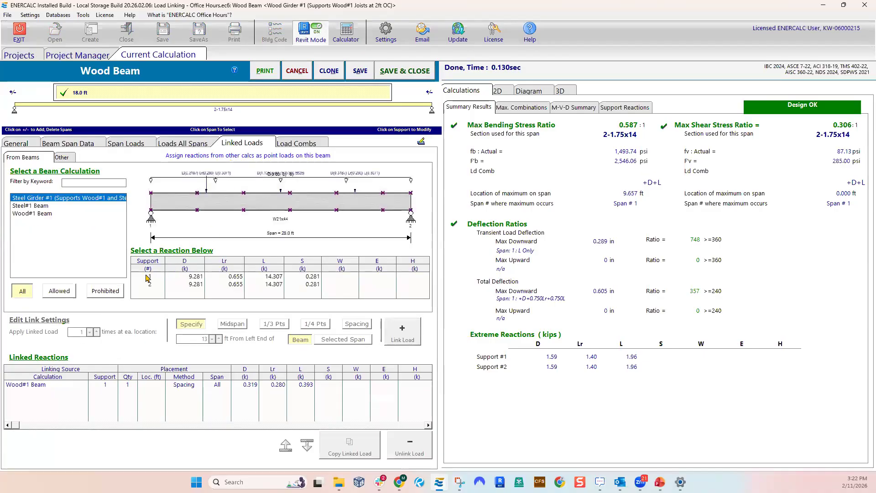
{"action": "left_click", "coordinate": [159, 280]}
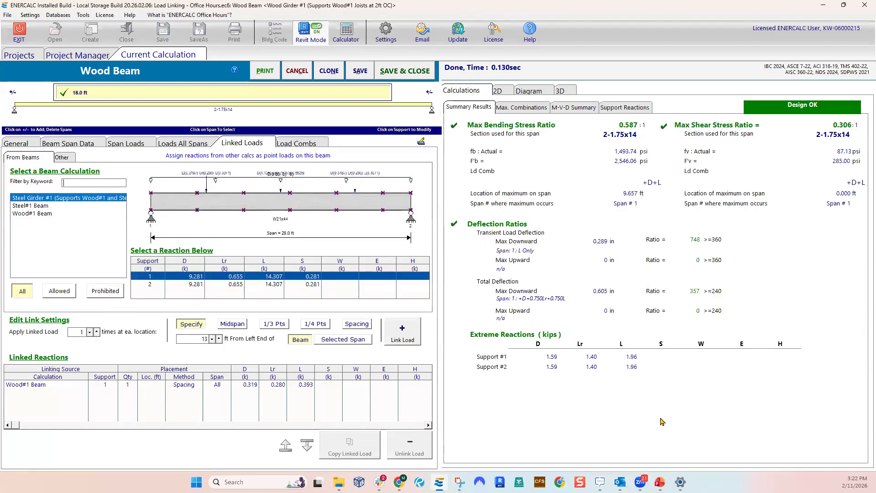
{"action": "left_click", "coordinate": [296, 73]}
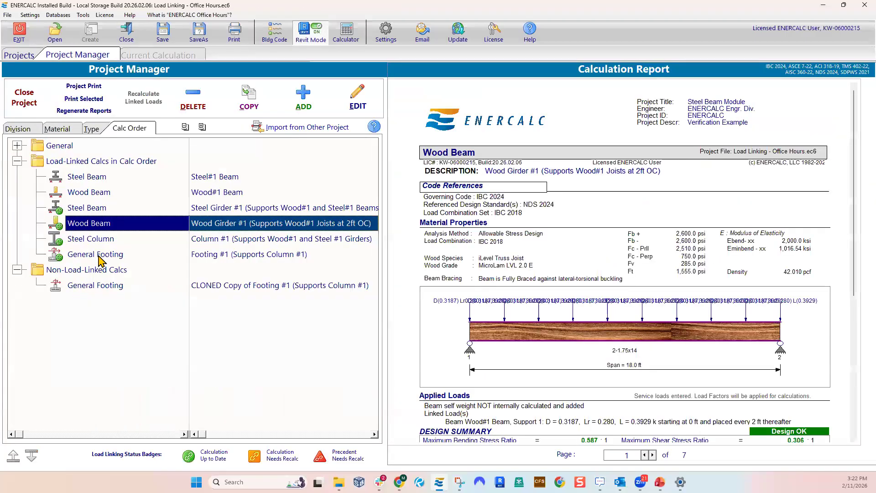
Open the linked loads of Footing #1 and display the base reactions of Column #1
{"action": "double_click", "coordinate": [101, 253]}
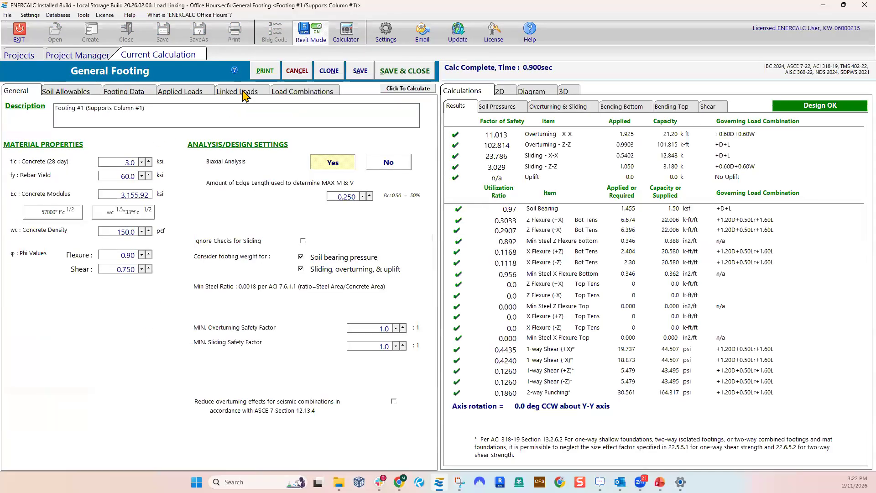
{"action": "left_click", "coordinate": [244, 95]}
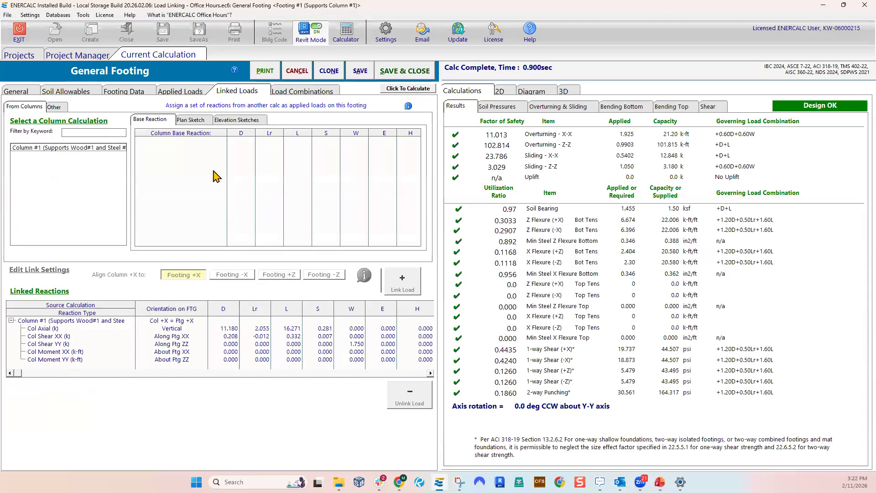
{"action": "left_click", "coordinate": [90, 151]}
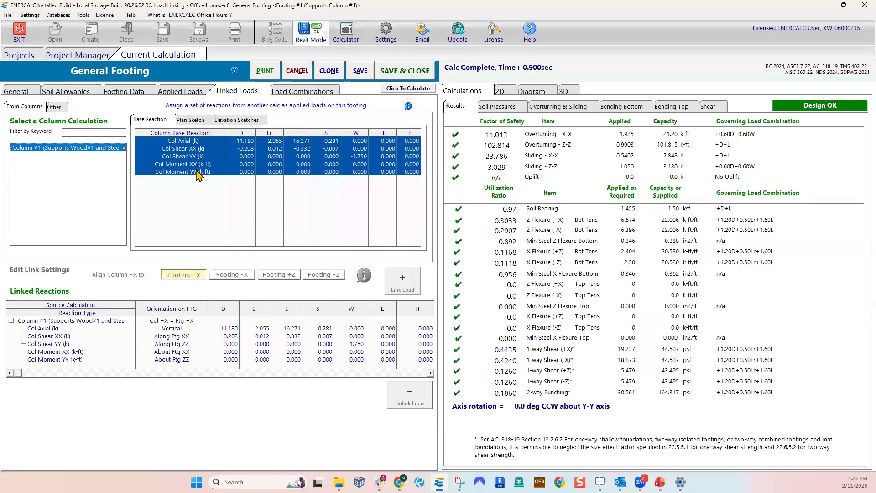
Deselect and reselect Column #1's shear XX and axial base reactions, leaving the full set selected for linking
{"action": "left_click", "coordinate": [176, 150], "text": "ctrl"}
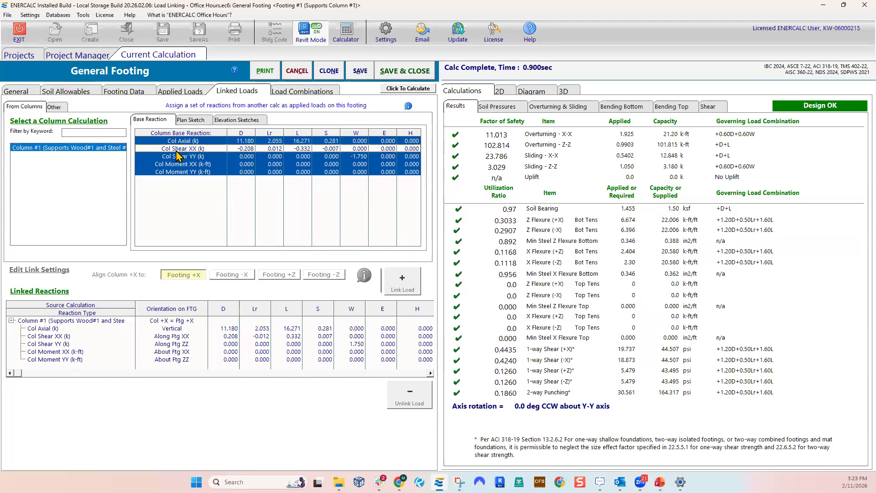
{"action": "left_click", "coordinate": [176, 150], "text": "ctrl"}
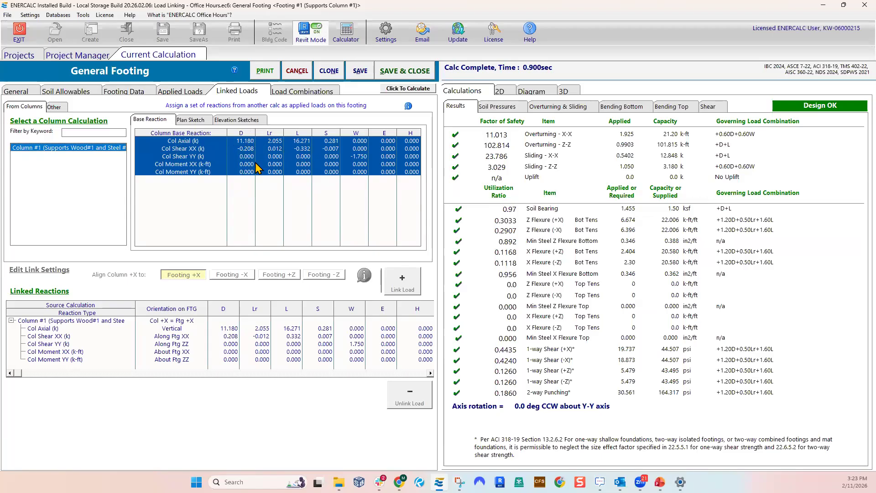
{"action": "left_click", "coordinate": [246, 143], "text": "ctrl"}
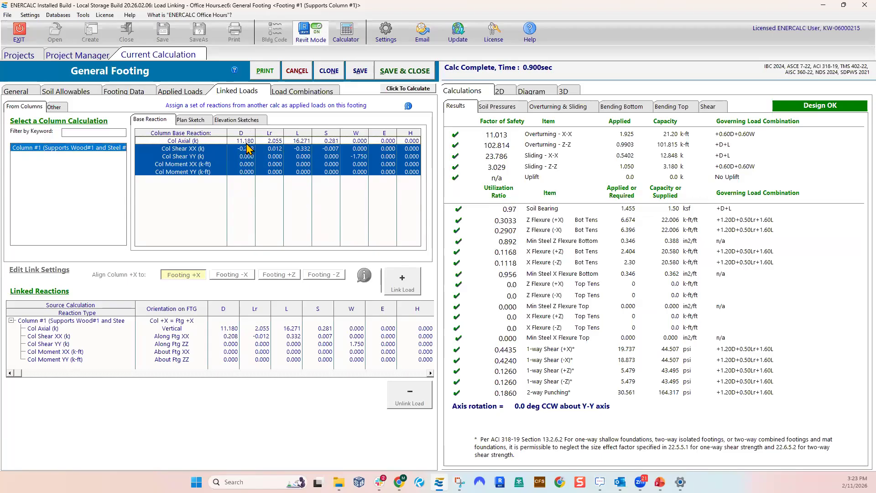
{"action": "left_click", "coordinate": [272, 142]}
{"action": "left_click", "coordinate": [272, 142]}
{"action": "left_click", "coordinate": [273, 142]}
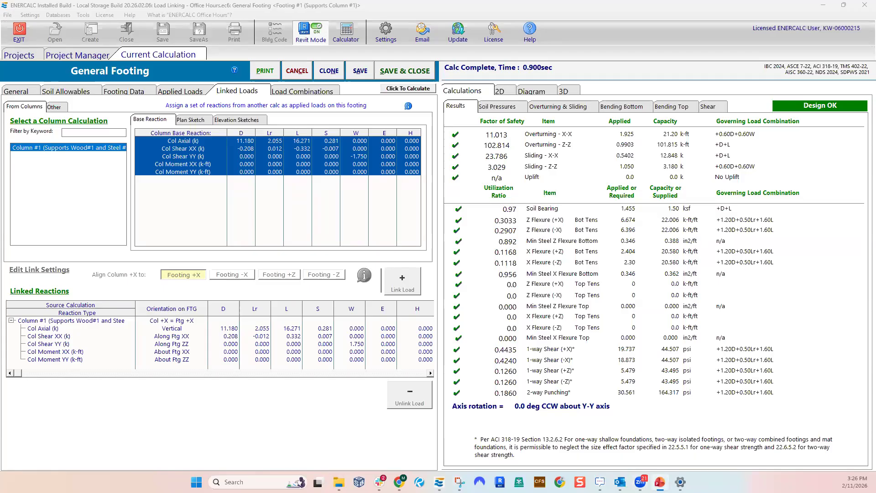
Switch to PowerPoint to show the presentation's closing slide
{"action": "left_click", "coordinate": [660, 482]}
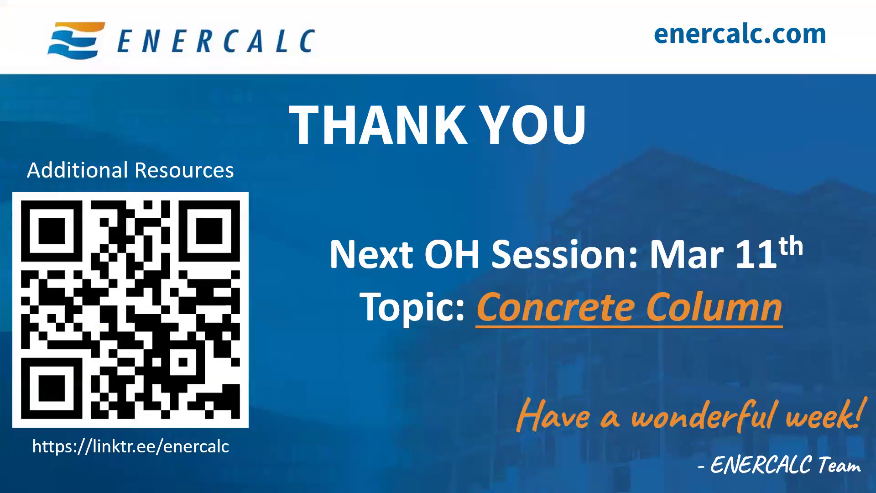